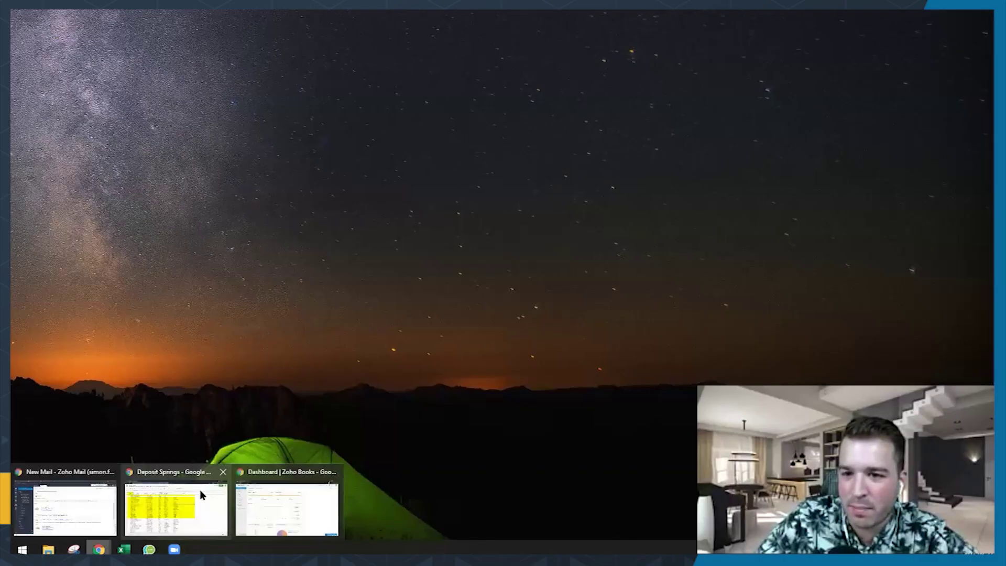
Restore the 'Dashboard | Zoho Books' window from the Chrome taskbar
left_click(294, 489)
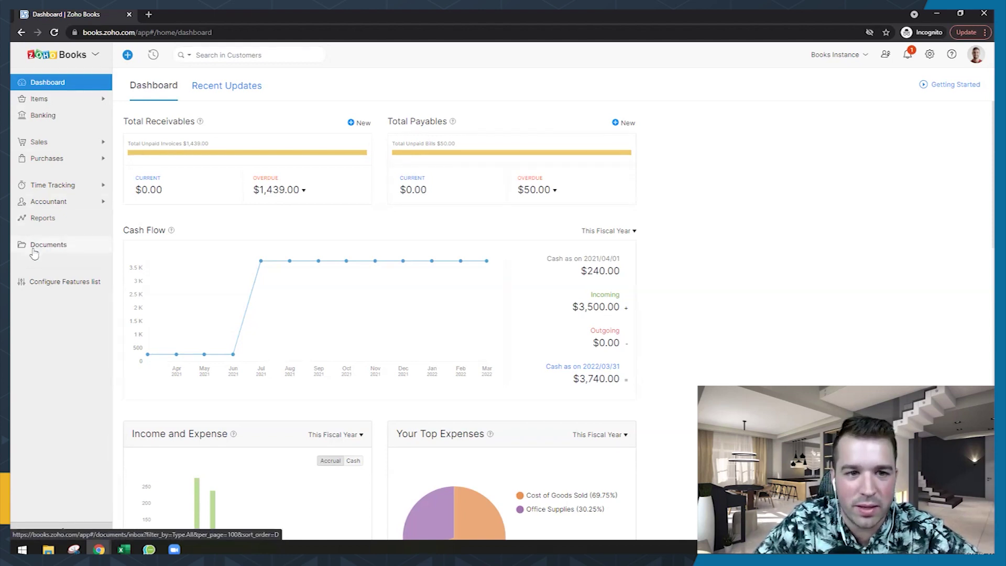
Go to Documents in the sidebar to show the empty Files inbox
left_click(36, 246)
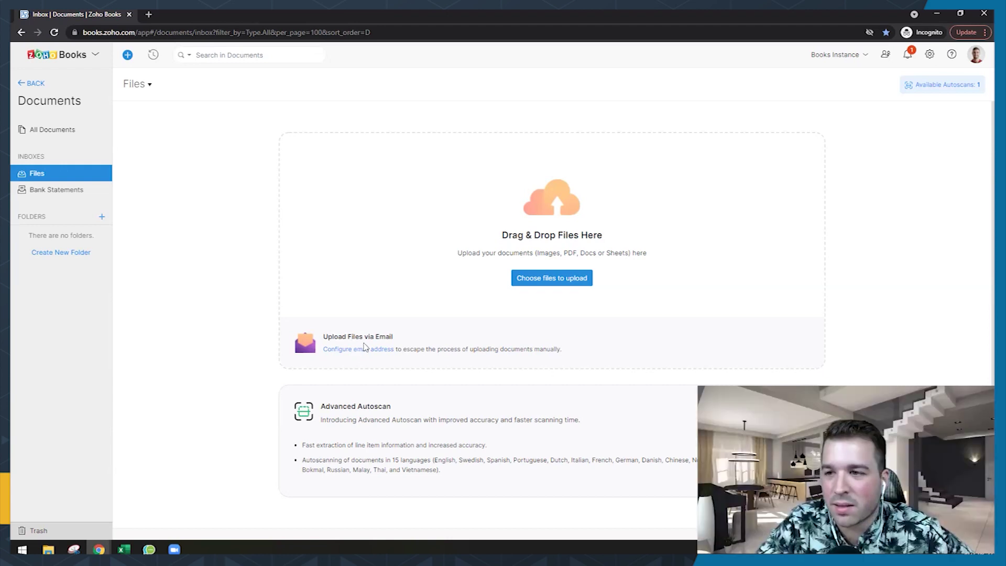
Enable emailing receipts to the Documents inbox with the forwarding address prefix 'sample'
left_click(360, 349)
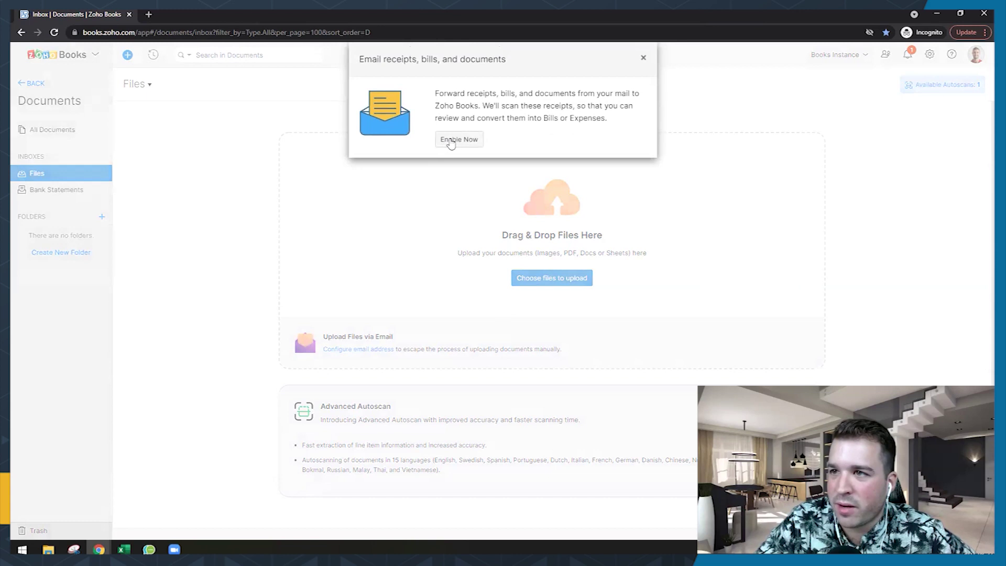
left_click(449, 139)
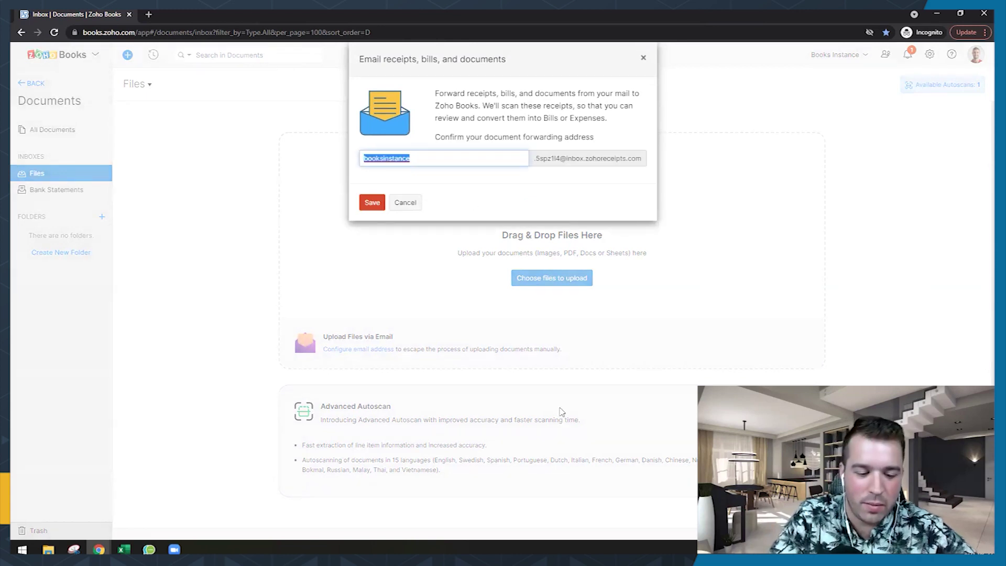
type("sample")
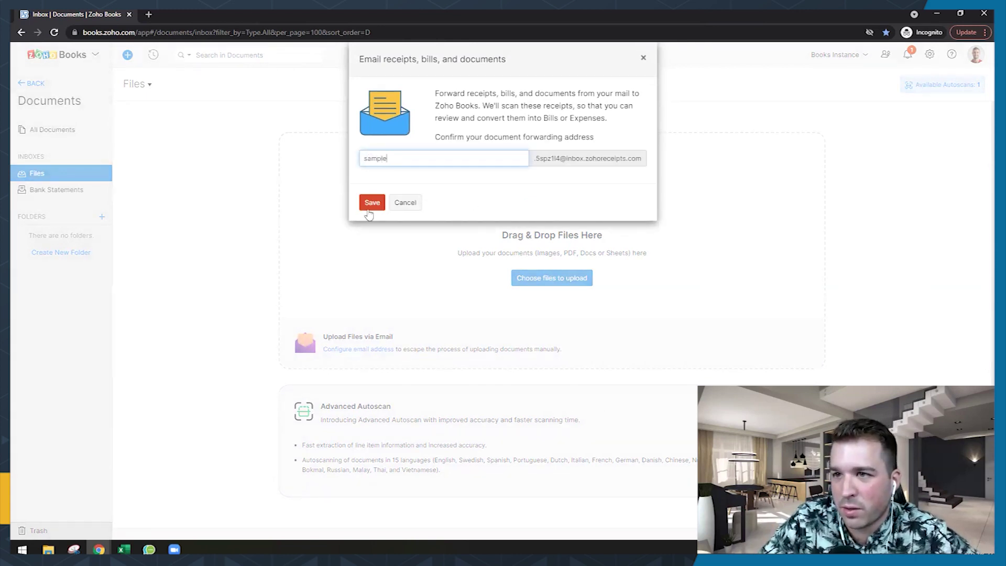
left_click(370, 202)
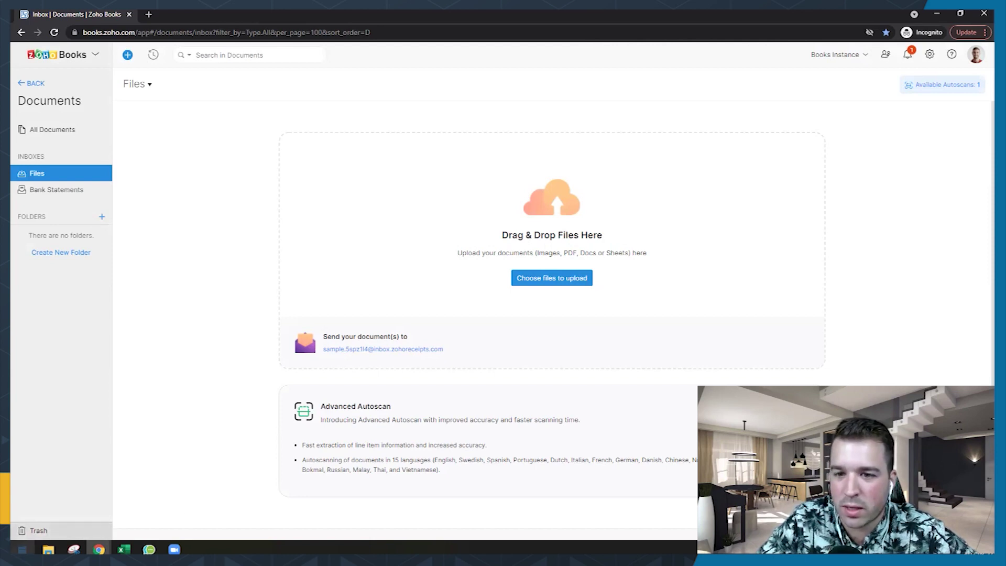
Upload two receipt images from File Explorer into the Files inbox by drag and drop
left_click(48, 549)
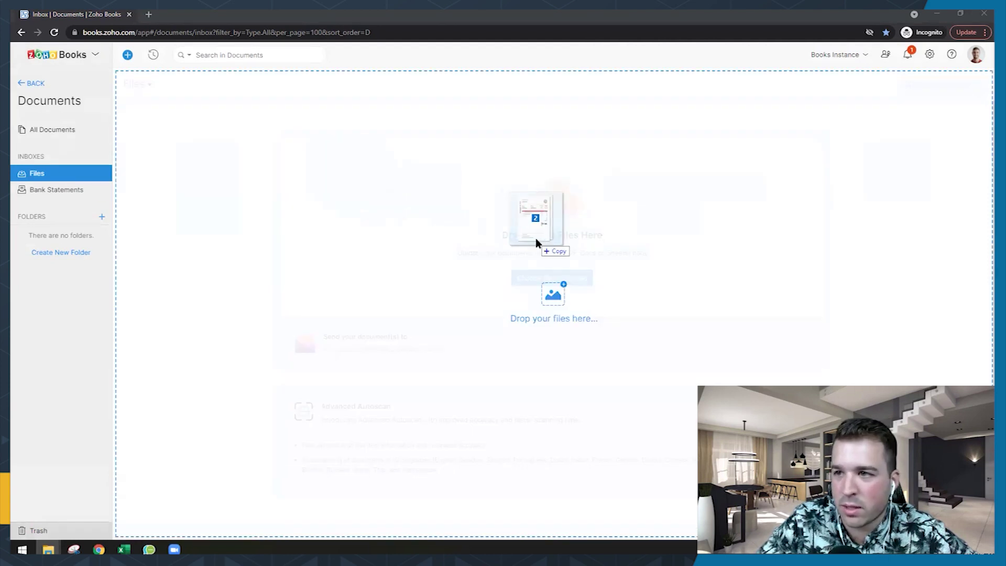
left_click_drag(535, 238, 535, 238)
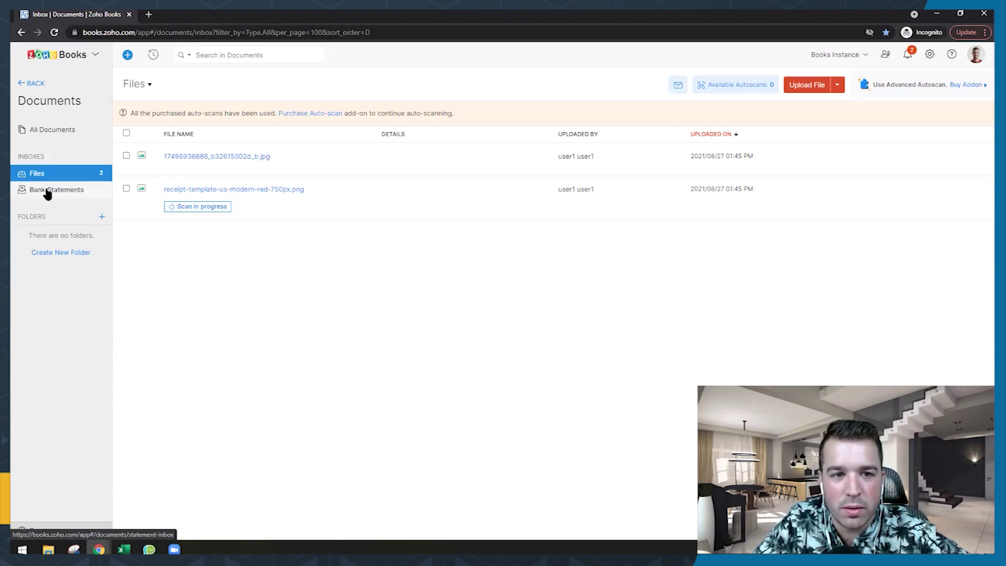
View the Bank Statements inbox under Documents
left_click(47, 192)
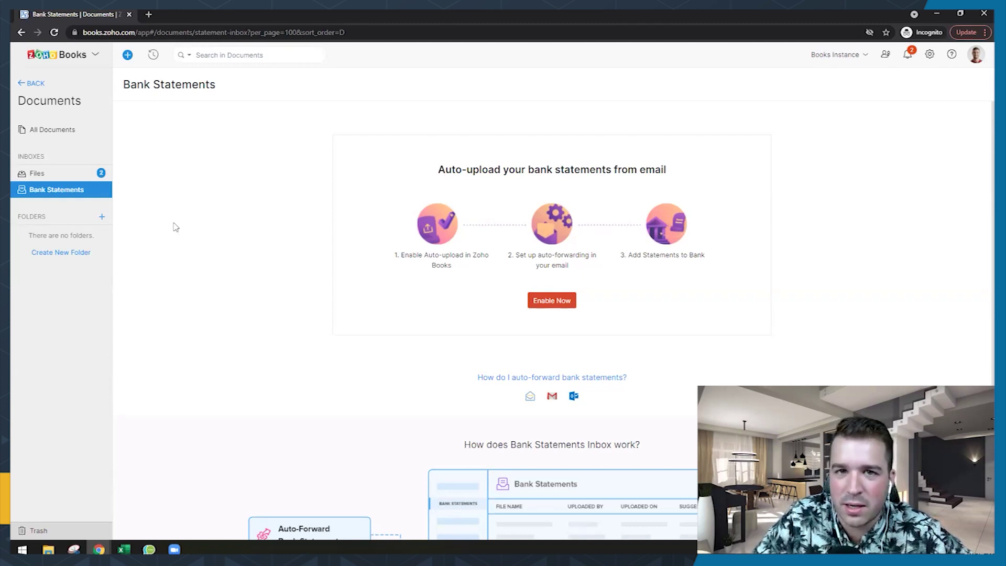
Leave Documents and start a new bill from Purchases > Bills
left_click(33, 83)
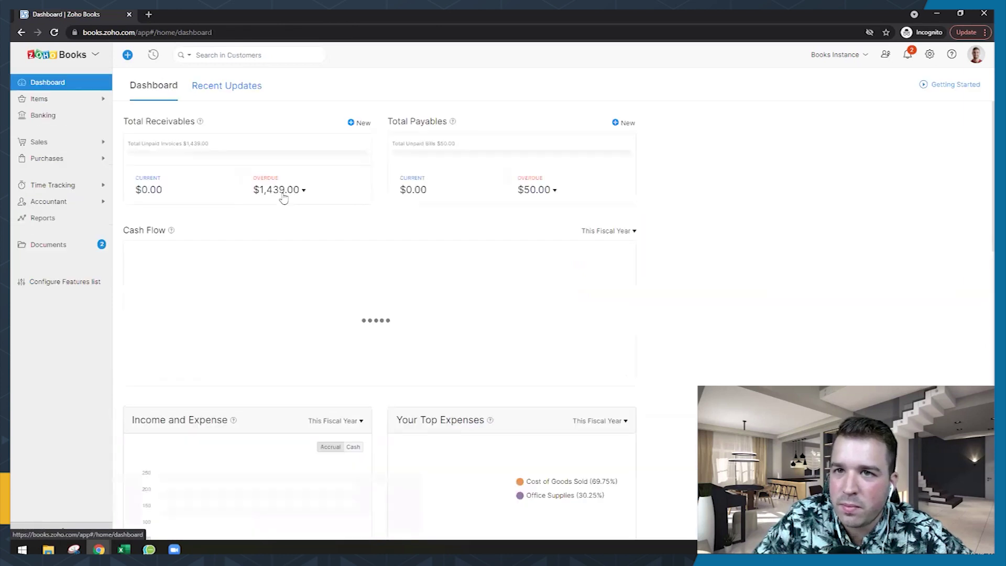
left_click(65, 160)
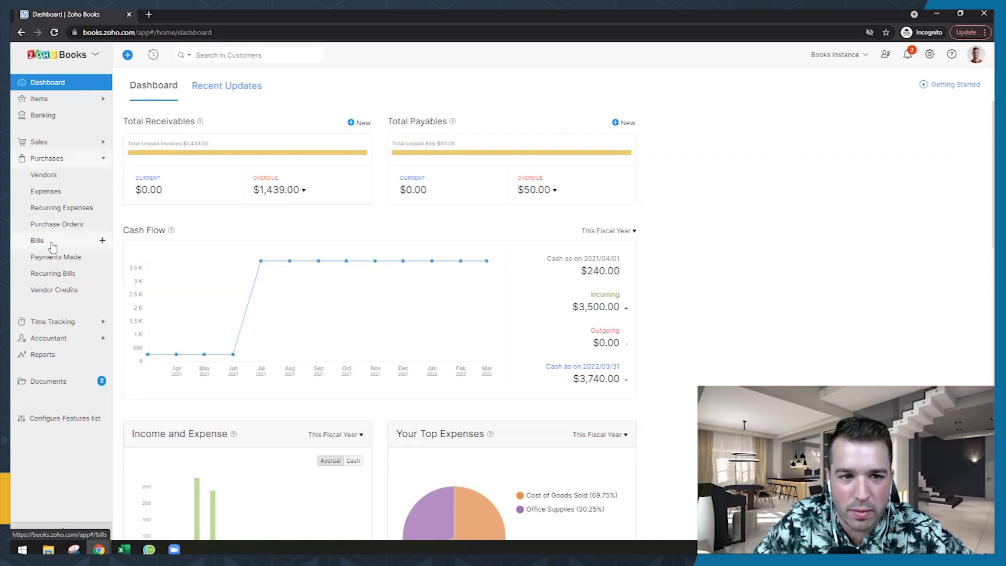
left_click(102, 240)
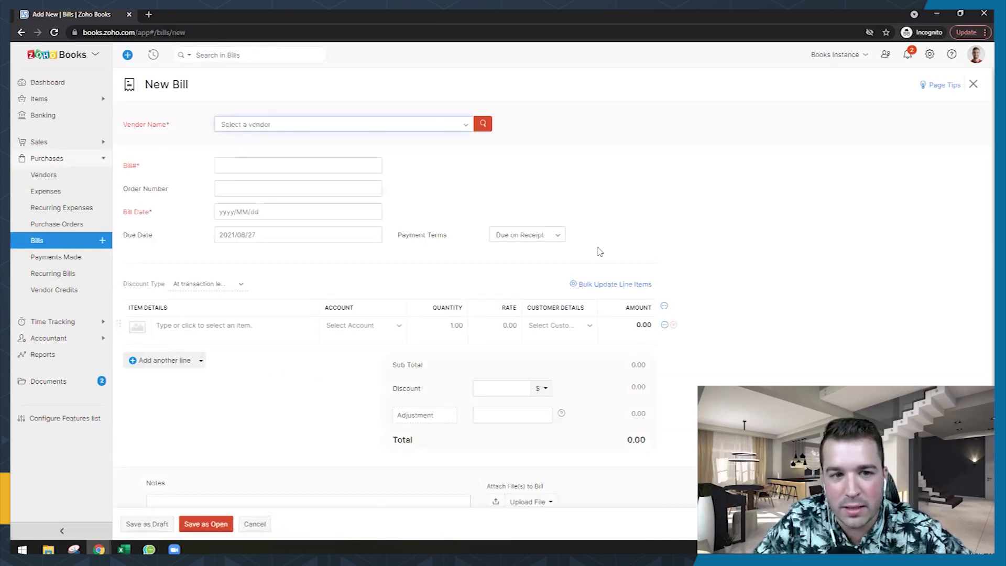
Drag a receipt file from File Explorer onto the New Bill form
key("super+e")
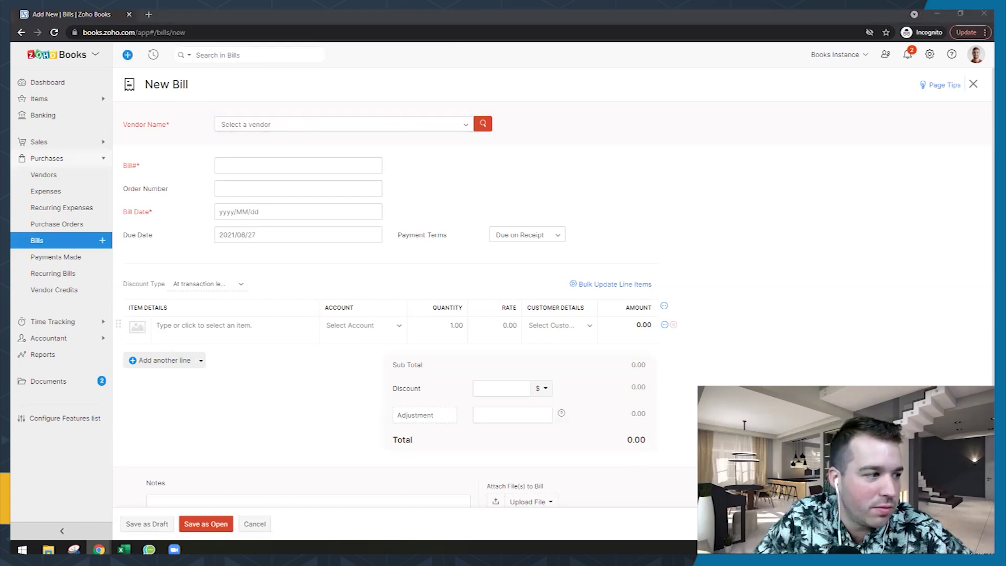
left_click_drag(1005, 293, 385, 317)
scroll(491, 366, "down", 2)
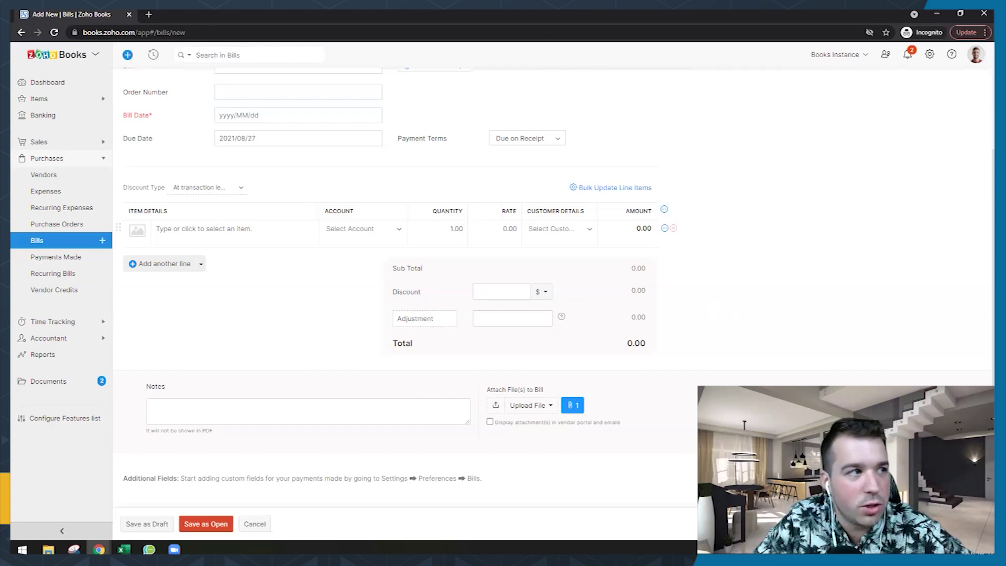
left_click_drag(0, 273, 380, 272)
Browse the Documents inbox attachment list and East Repair receipt, closing without attaching
left_click(544, 406)
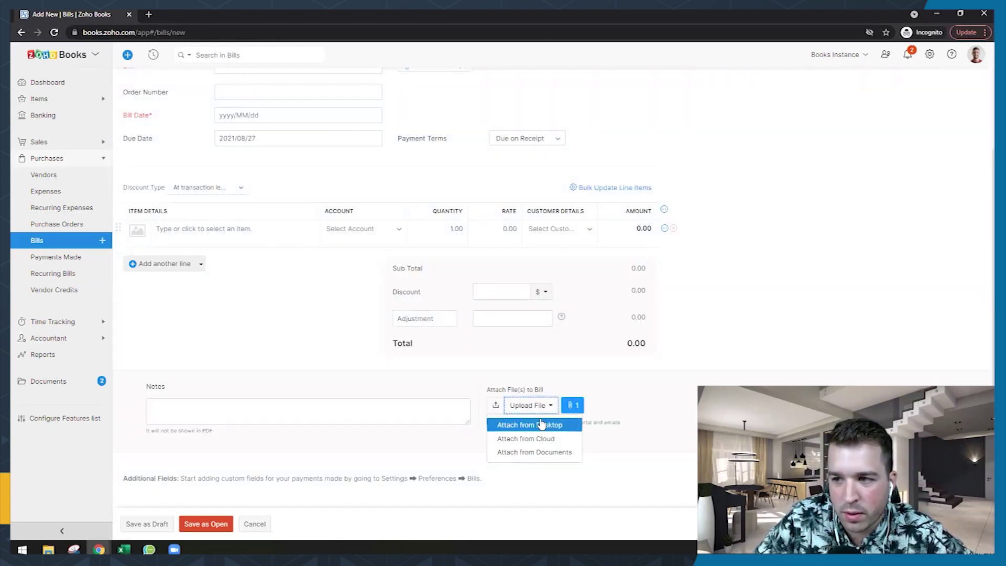
left_click(550, 455)
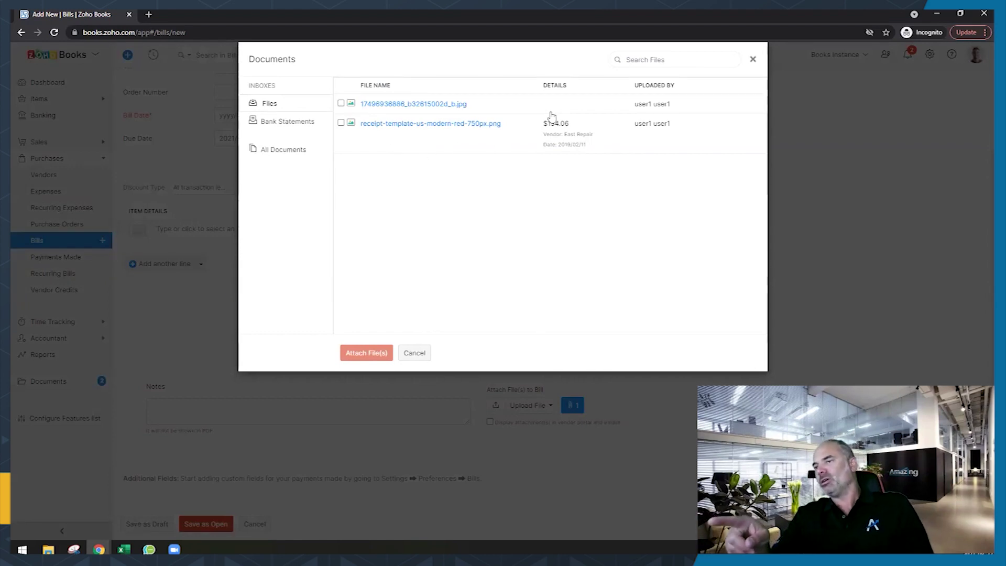
left_click_drag(543, 121, 595, 152)
left_click(596, 152)
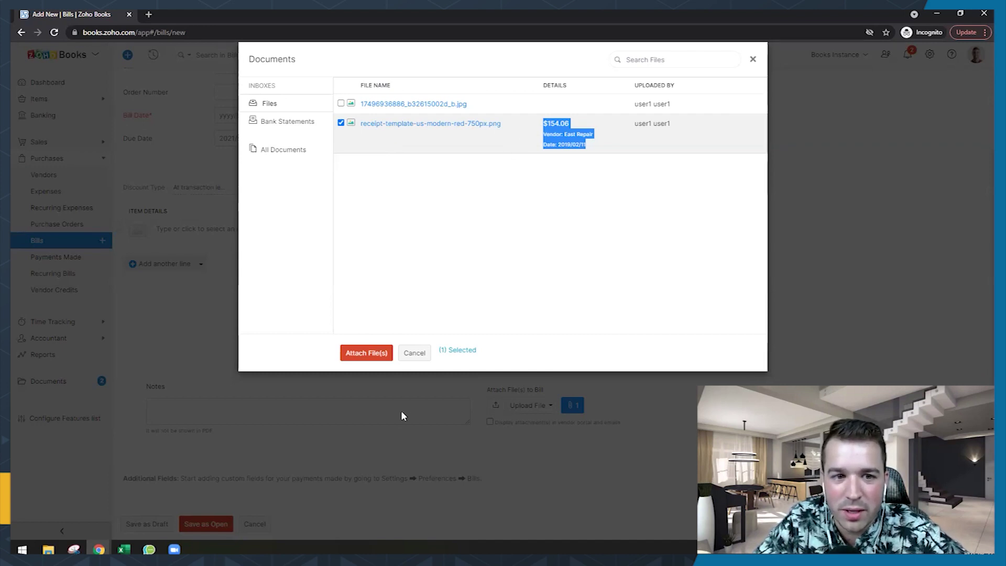
left_click(419, 354)
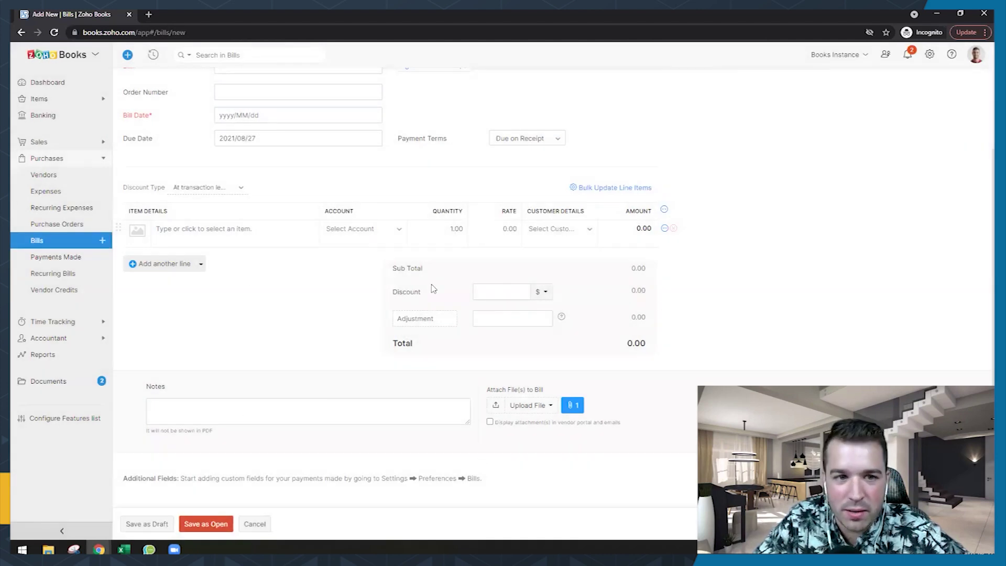
Abandon the unfilled bill and navigate back to Documents
scroll(435, 283, "up", 2)
left_click(262, 115)
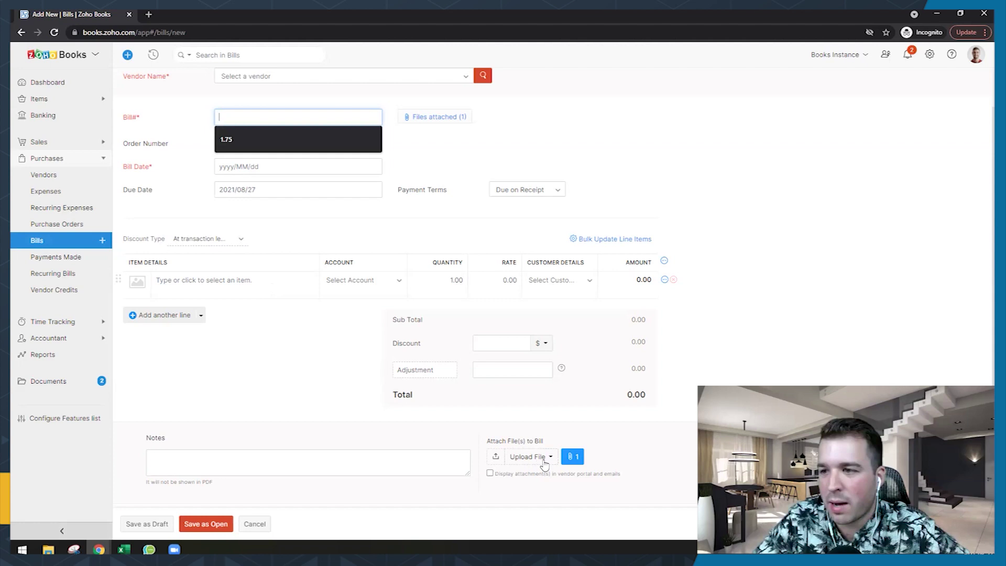
left_click(565, 457)
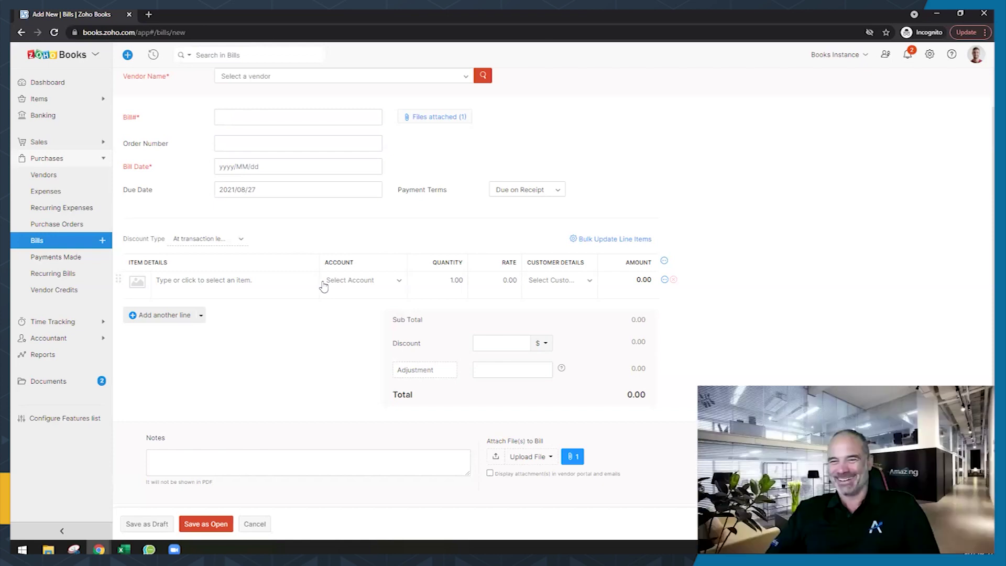
left_click(78, 381)
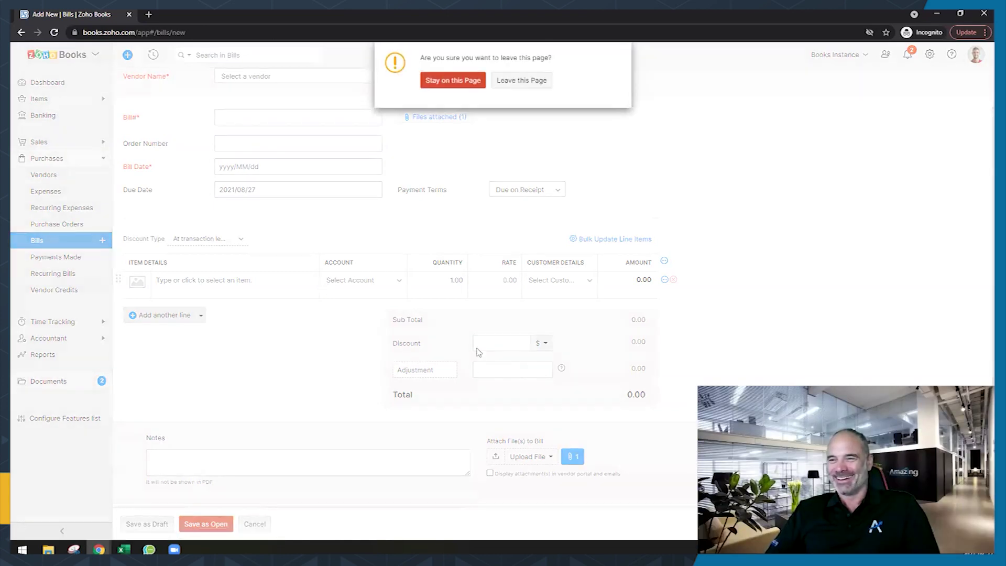
left_click(513, 81)
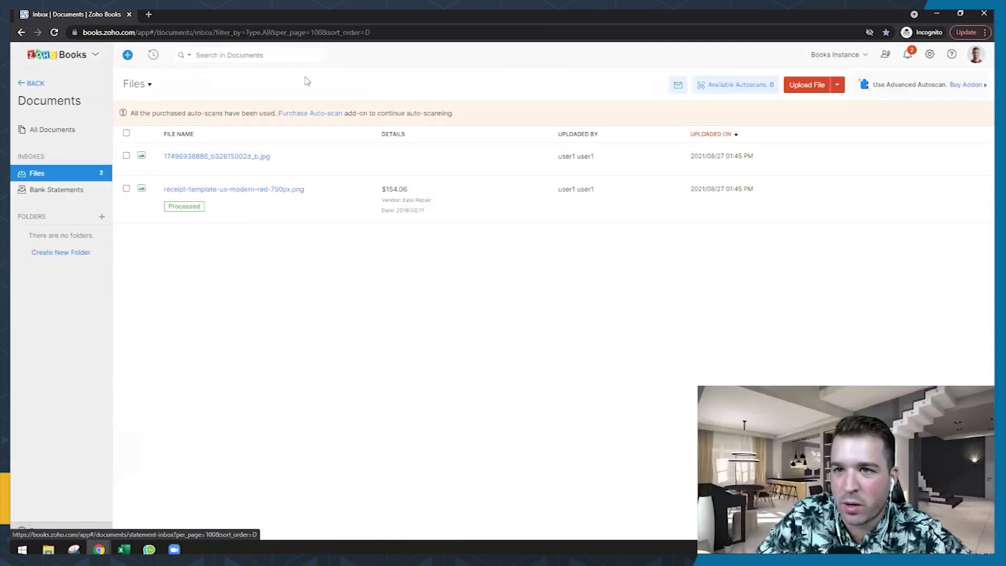
left_click(229, 157)
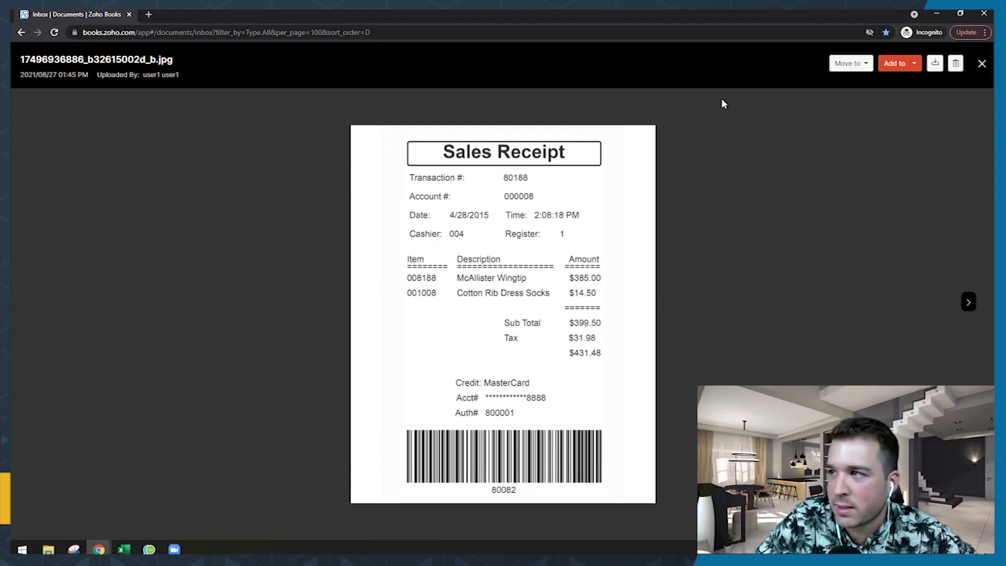
left_click(862, 67)
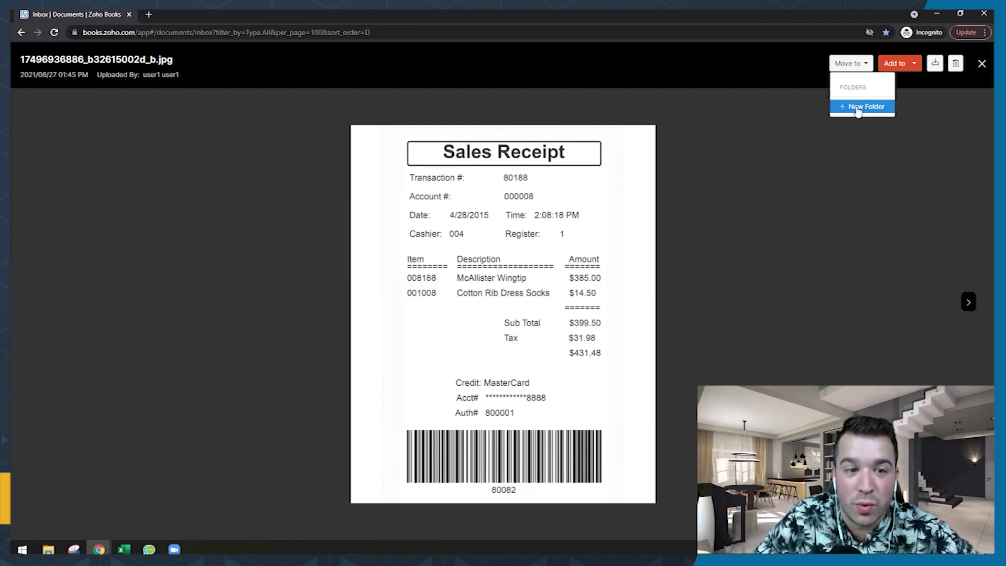
left_click(817, 192)
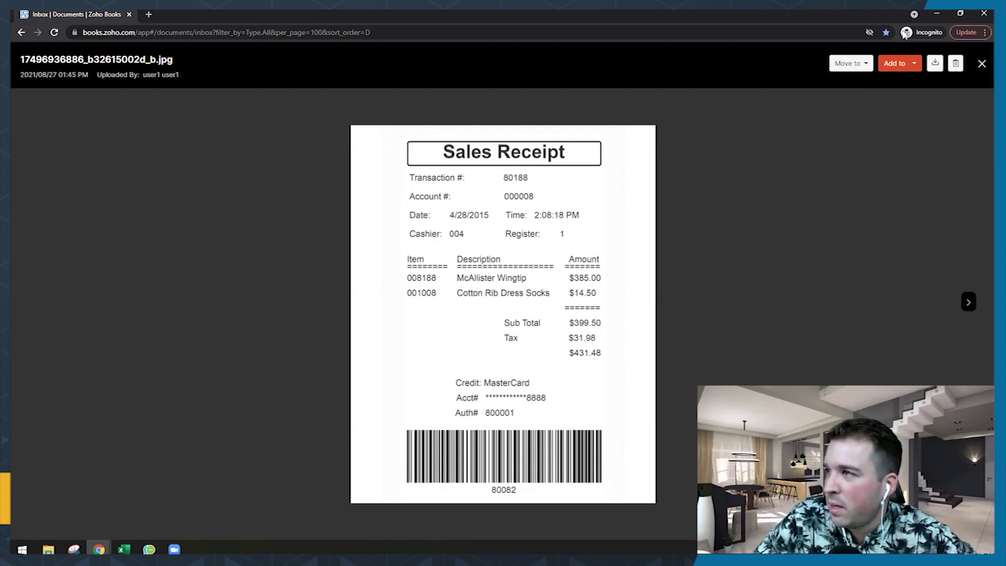
Open the Add to dropdown on the sales receipt preview
left_click(905, 72)
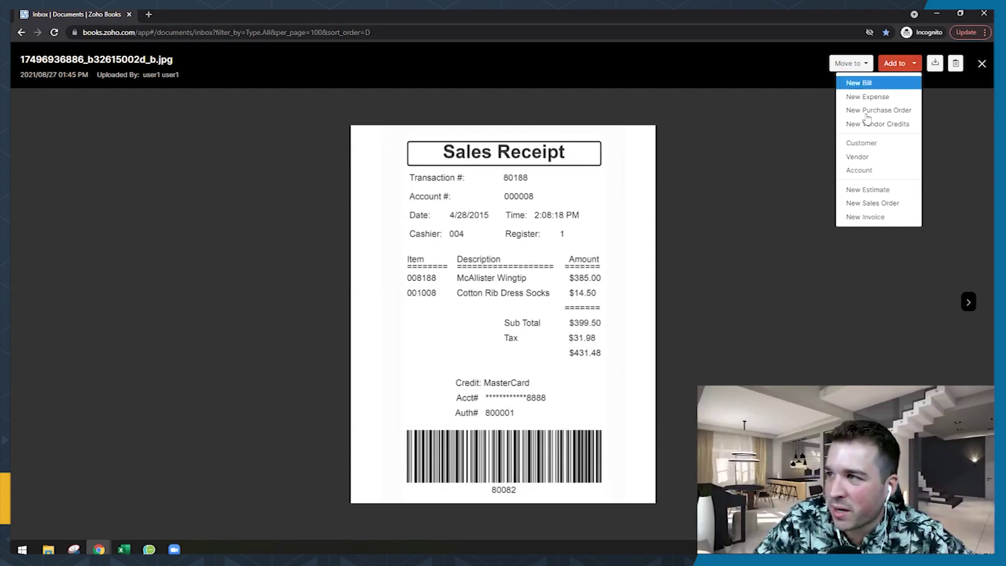
Create a new bill from the receipt, zooming the image in and back out
left_click(865, 86)
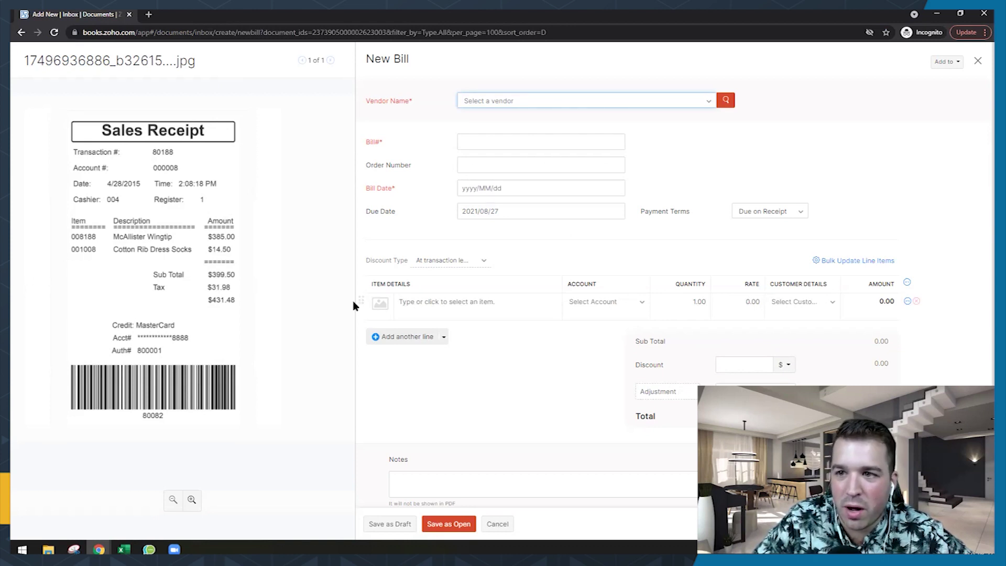
left_click(191, 500)
left_click(191, 500)
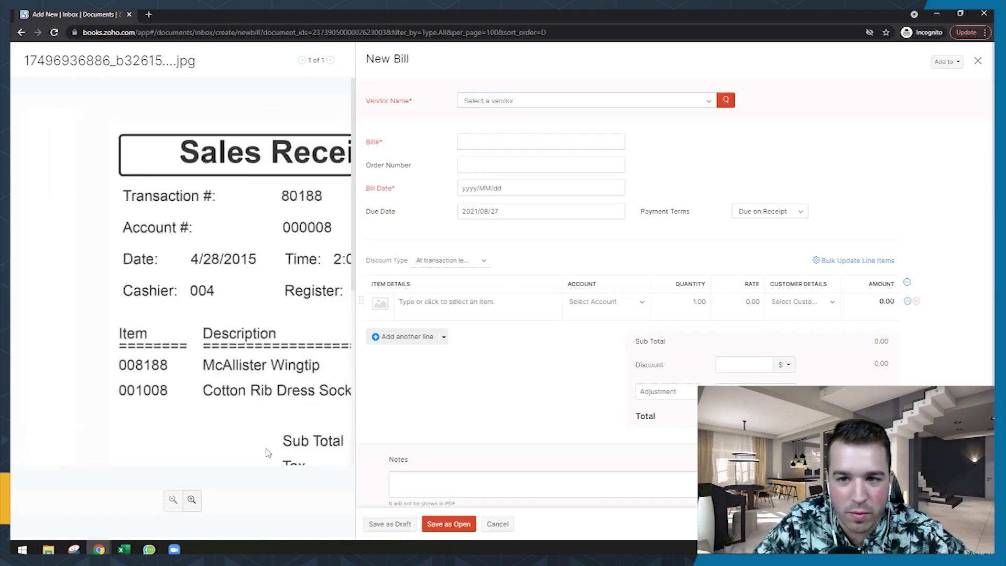
left_click(173, 500)
left_click(172, 500)
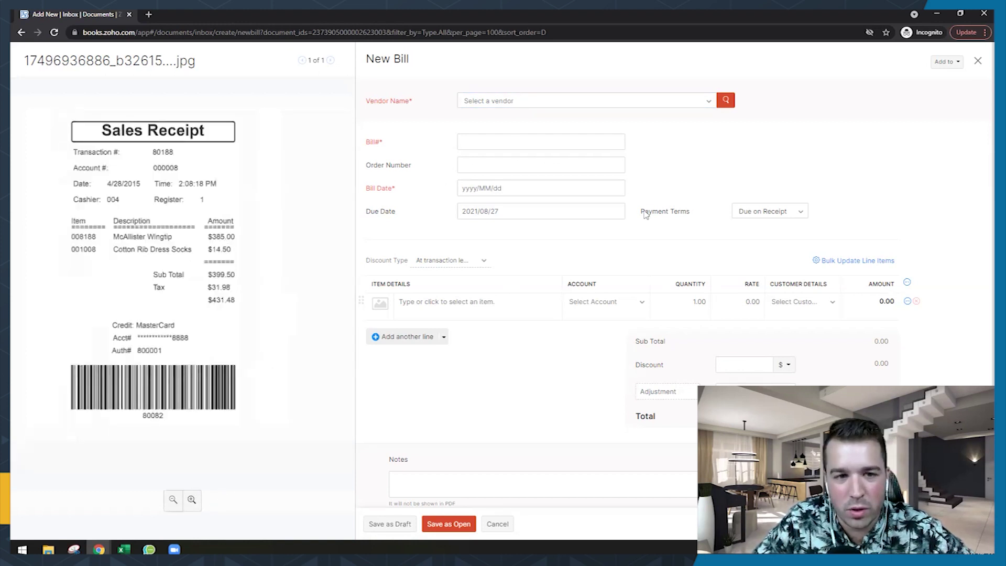
Set vendor Amazon, bill number 80188 and bill date 2021/08/03
left_click(566, 101)
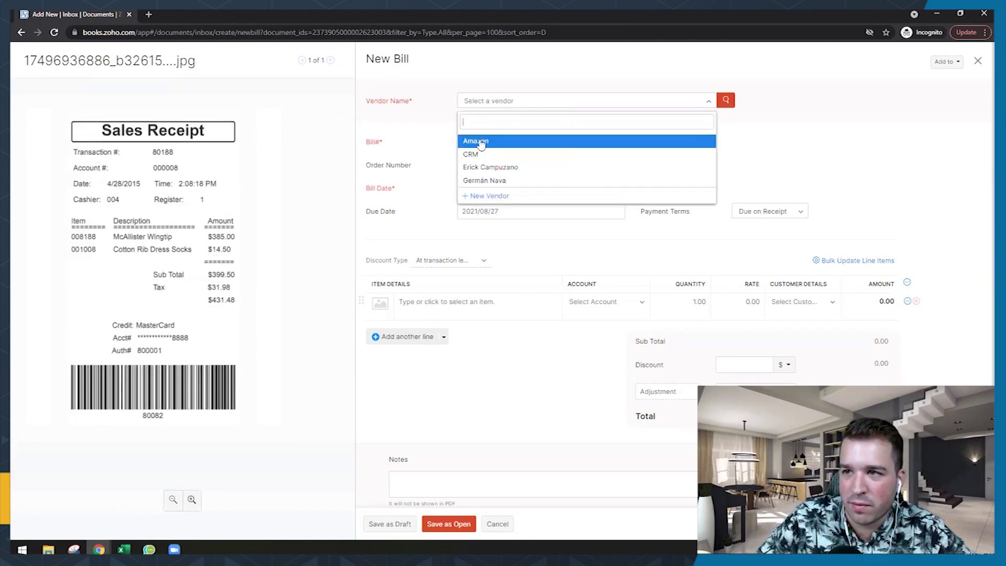
left_click(481, 142)
left_click(473, 148)
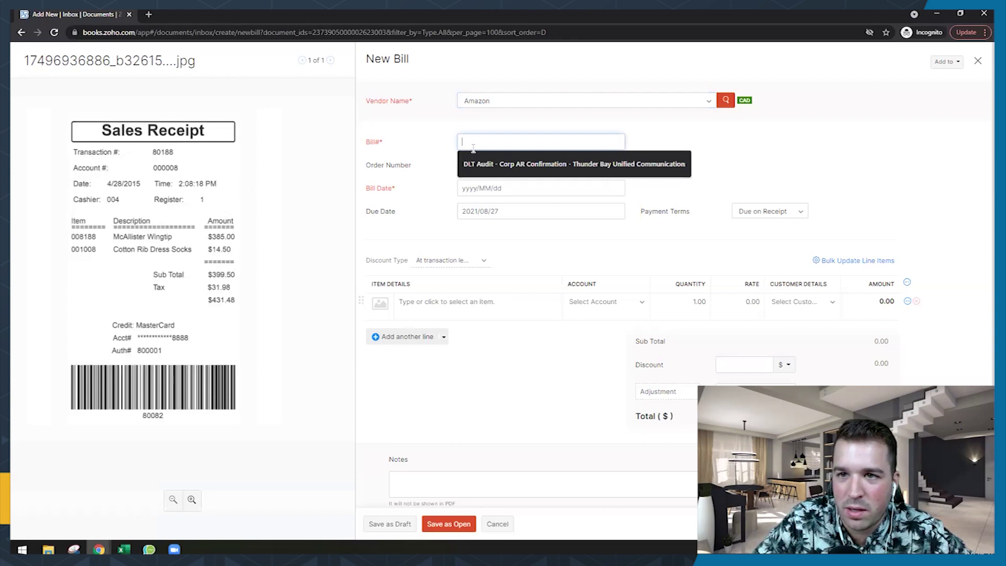
type("80188")
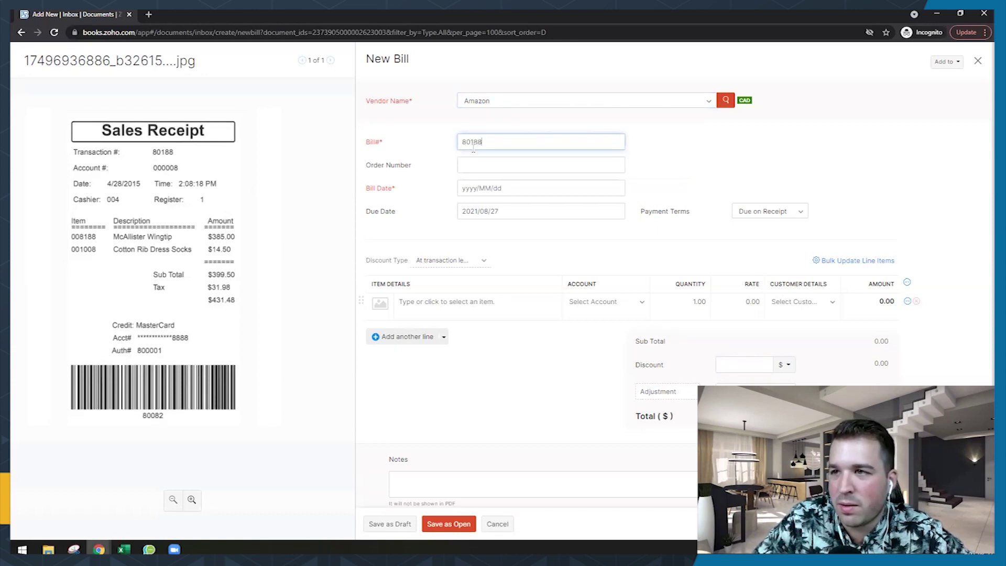
key("Tab")
key("Tab")
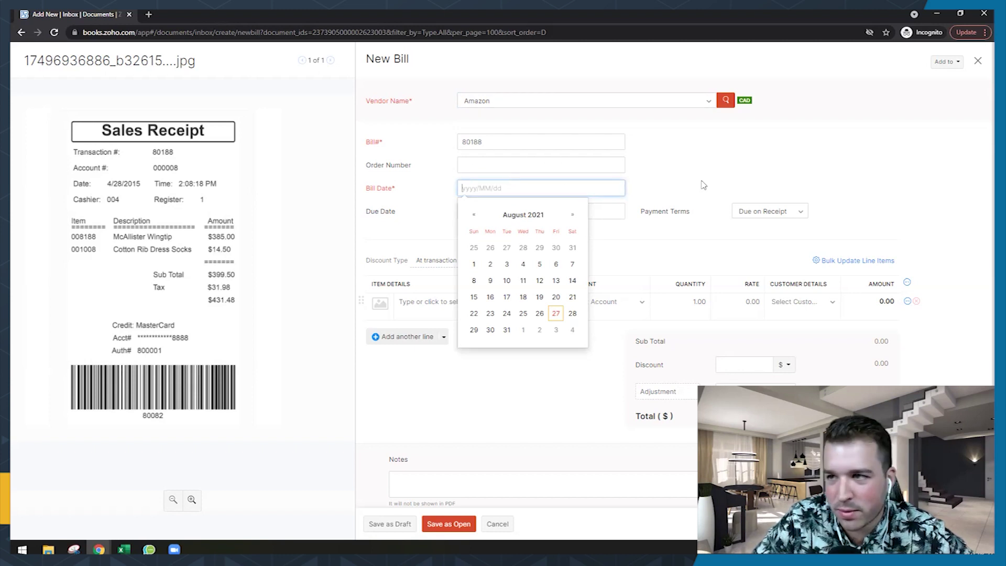
left_click(506, 264)
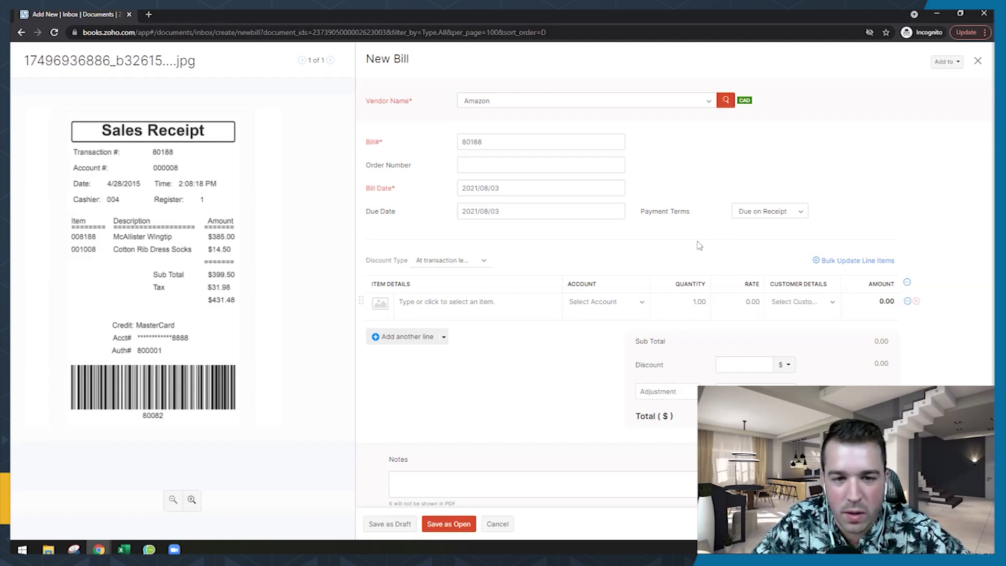
Charge the Amazon bill line to Fuel/Mileage Expenses at a rate of 150 and save as open
left_click(586, 310)
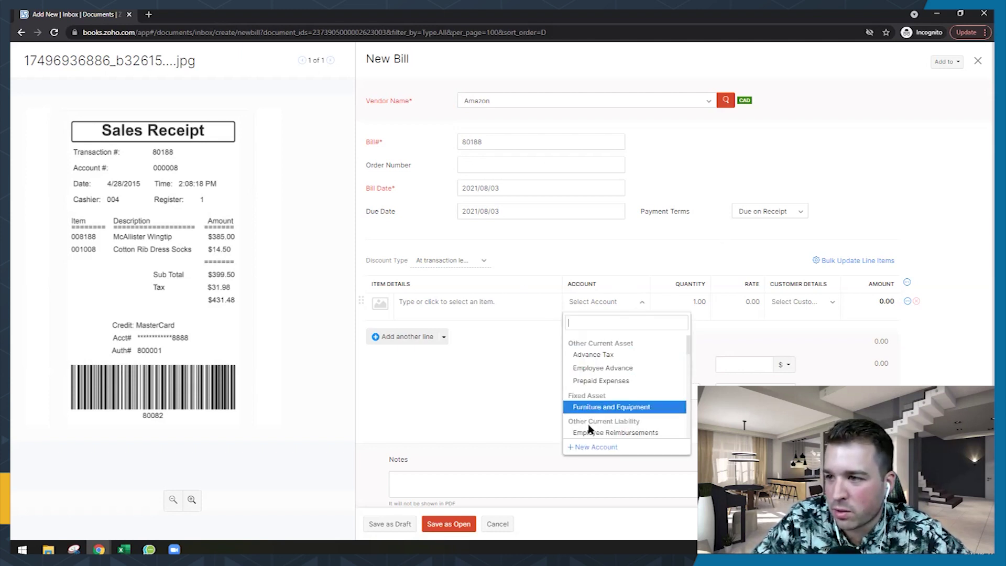
scroll(602, 406, "down", 3)
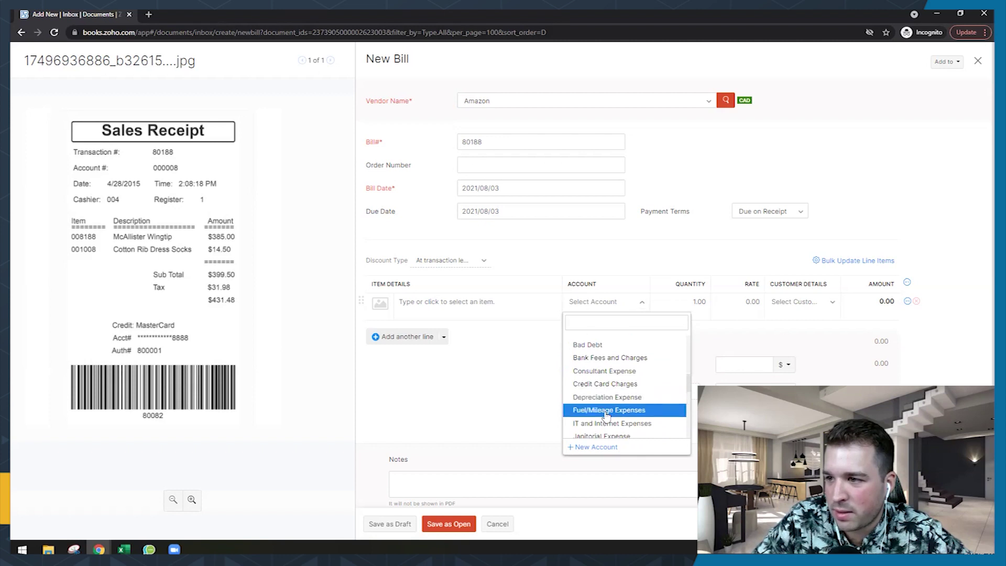
left_click(608, 410)
key("Tab")
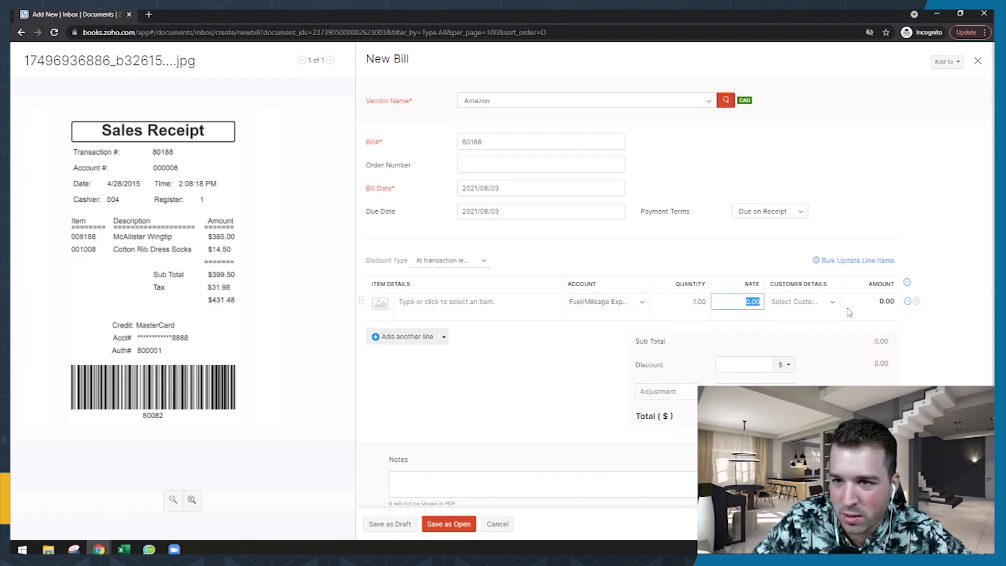
type("150")
left_click(849, 312)
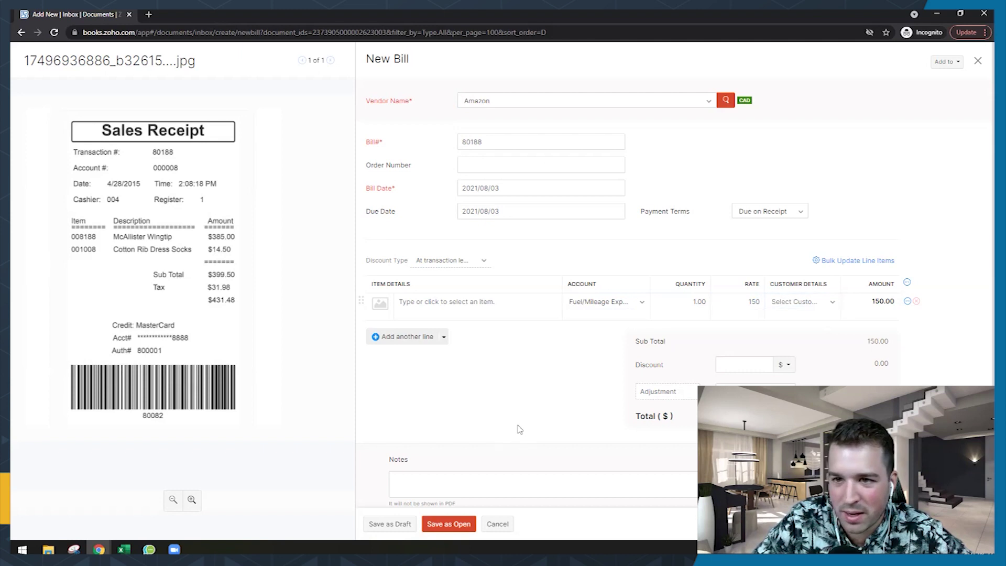
left_click(460, 524)
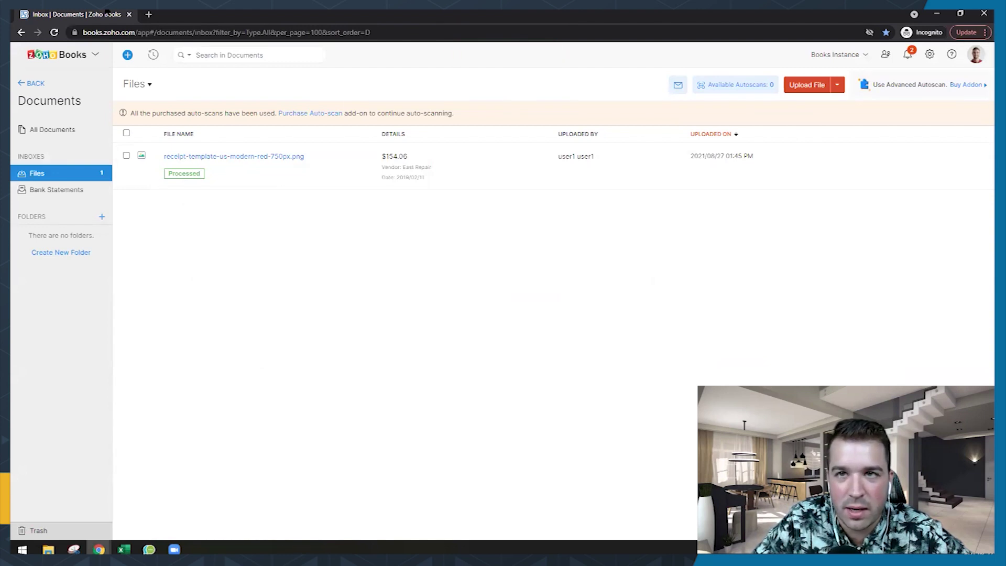
Duplicate the inbox tab and open Purchases > Bills to find Amazon bill 80188 for $150.00
right_click(107, 13)
left_click(130, 81)
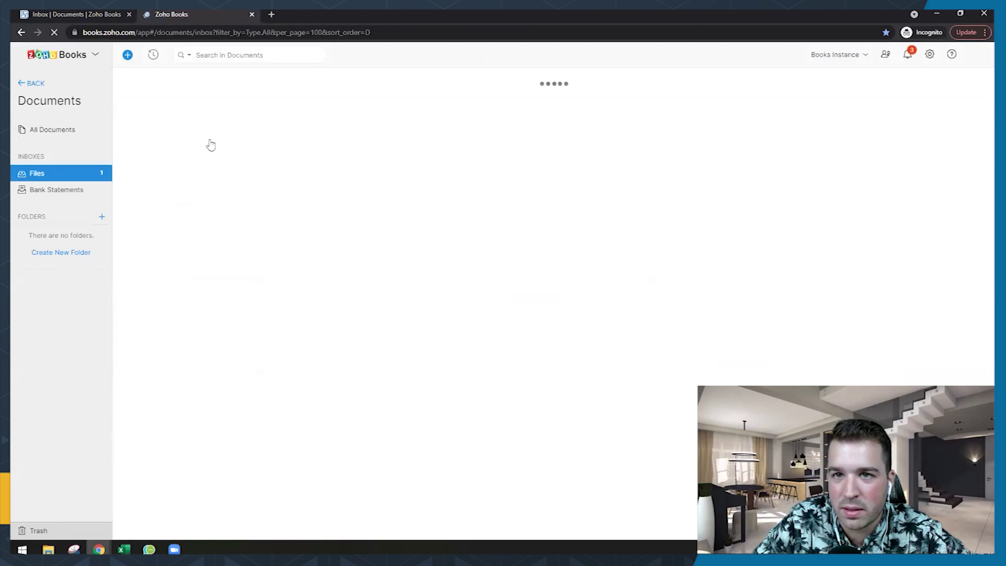
left_click(36, 84)
left_click(41, 140)
left_click(44, 224)
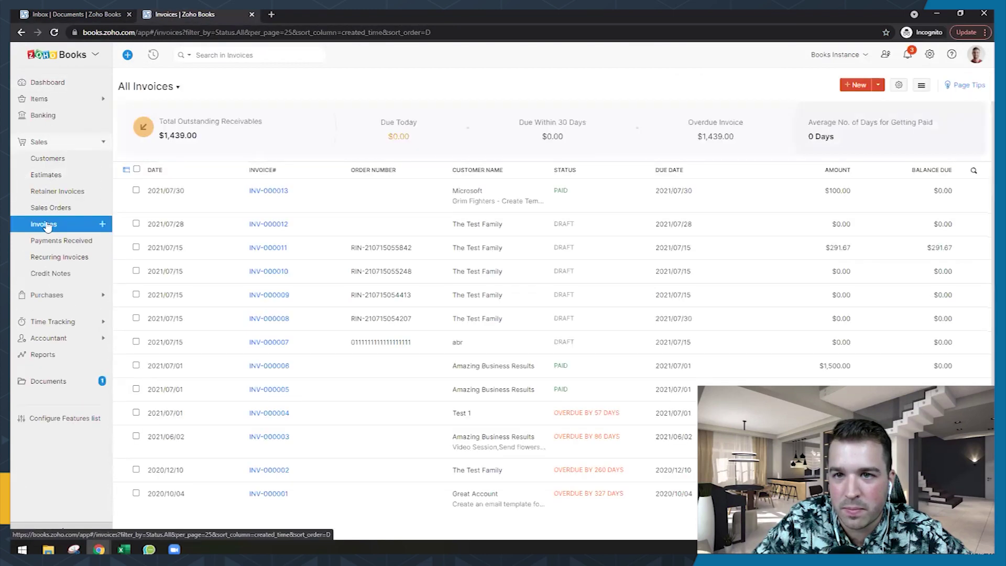
left_click(46, 295)
left_click(36, 241)
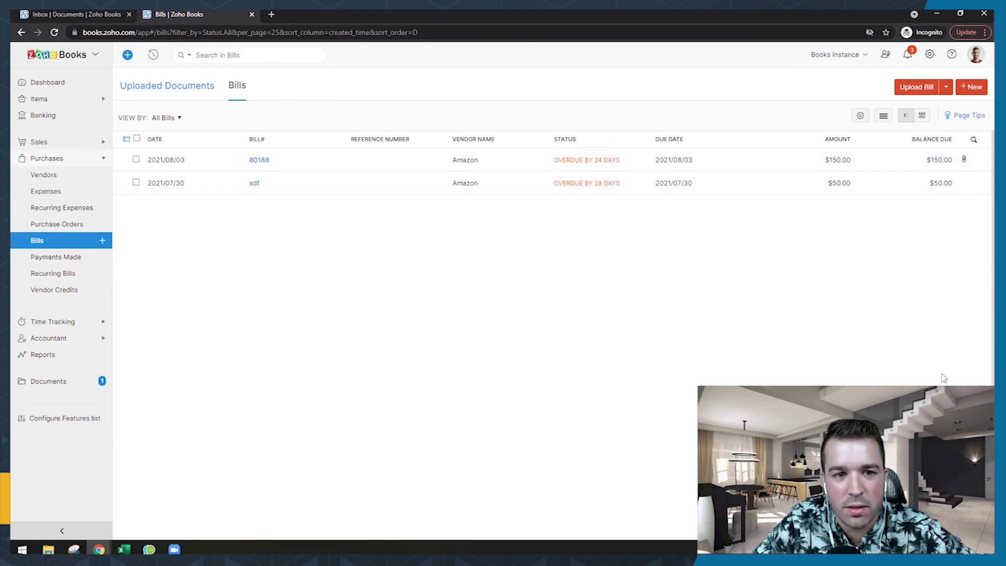
Switch back to the Inbox | Documents tab, now listing only the $154.06 East Repair receipt
left_click(91, 15)
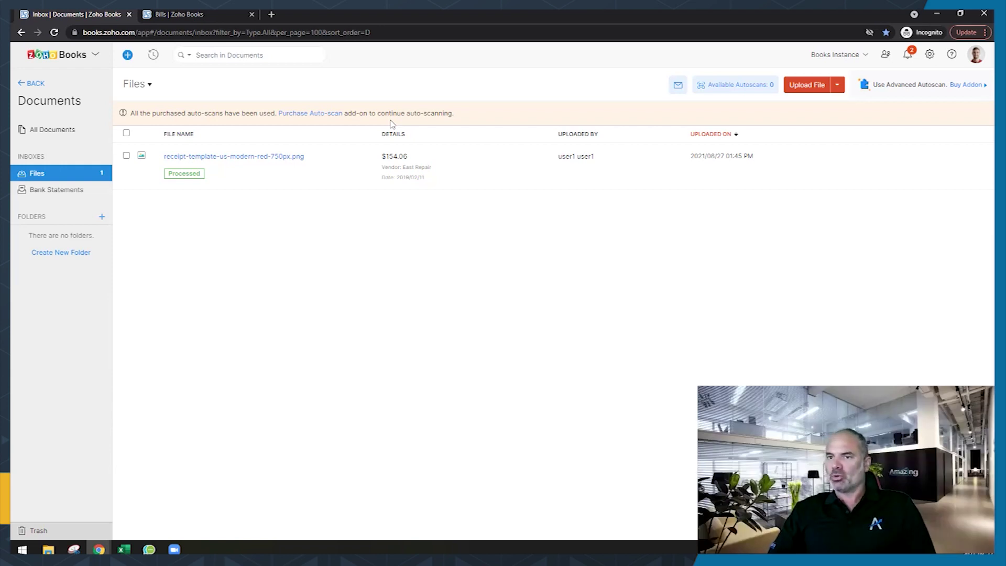
Preview the East Repair receipt and create a bill from it using Add to > Bill
left_click(259, 157)
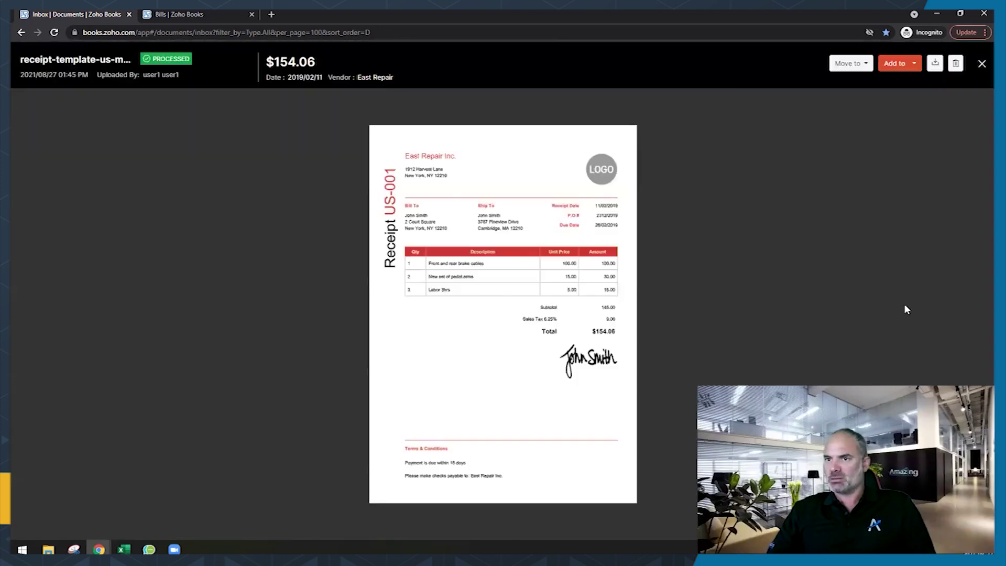
left_click(894, 65)
left_click(889, 94)
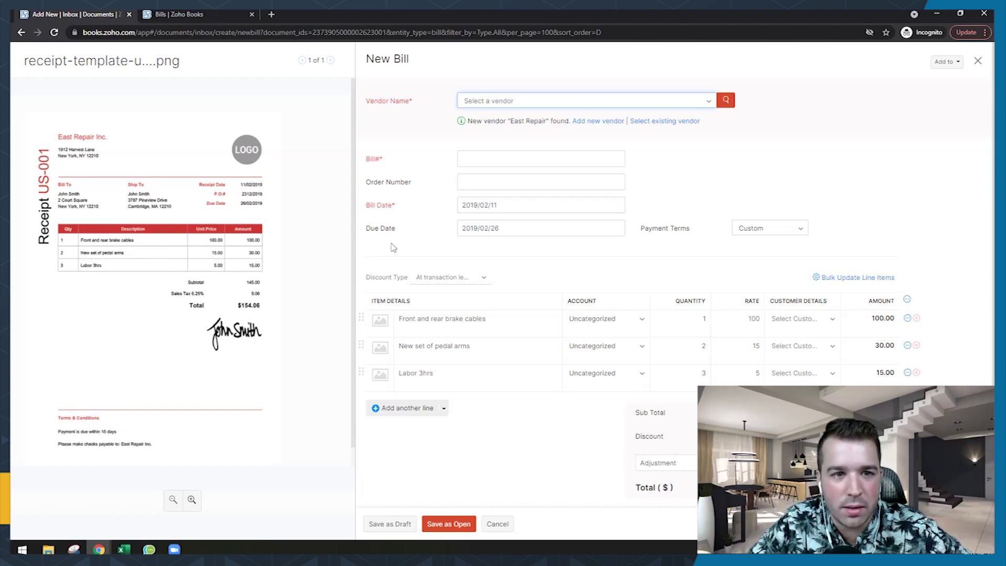
Add 'East Repair Inc.' as a new vendor from the Vendor Name field and assign it to the bill
left_click(490, 101)
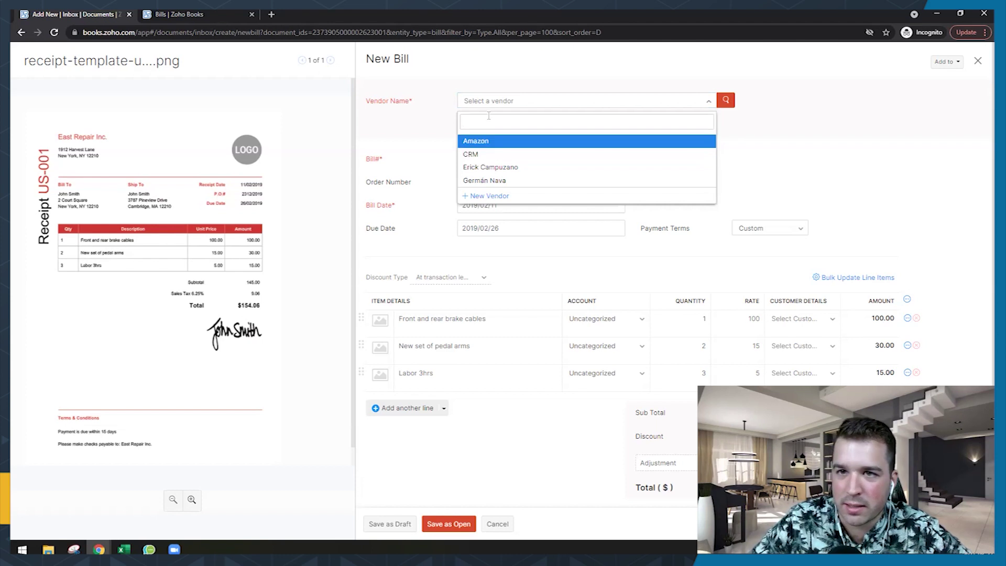
type("East Rep")
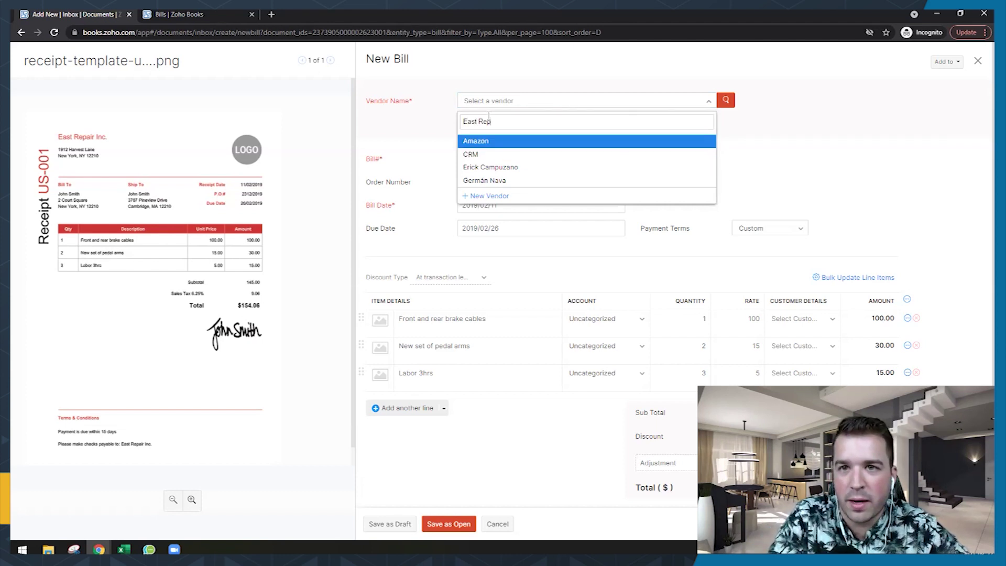
type("air Inc.")
key("Return")
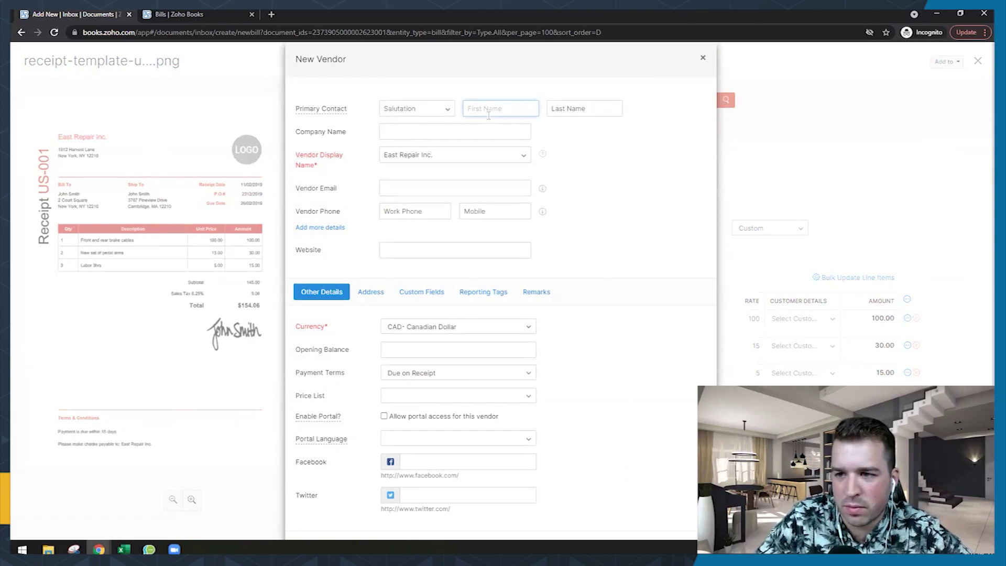
key("Return")
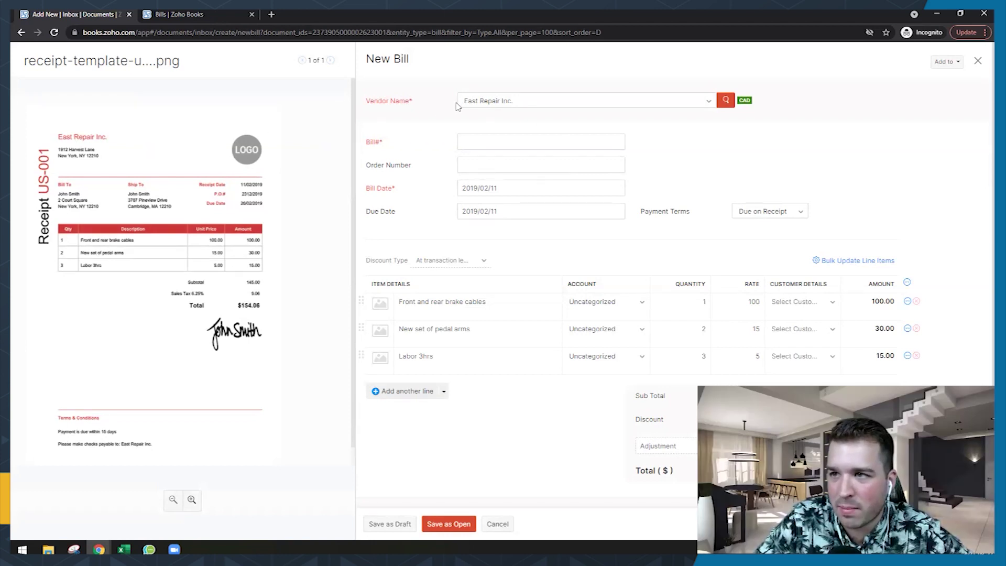
Enter bill number US-001 and save the East Repair bill as an open bill
left_click(549, 145)
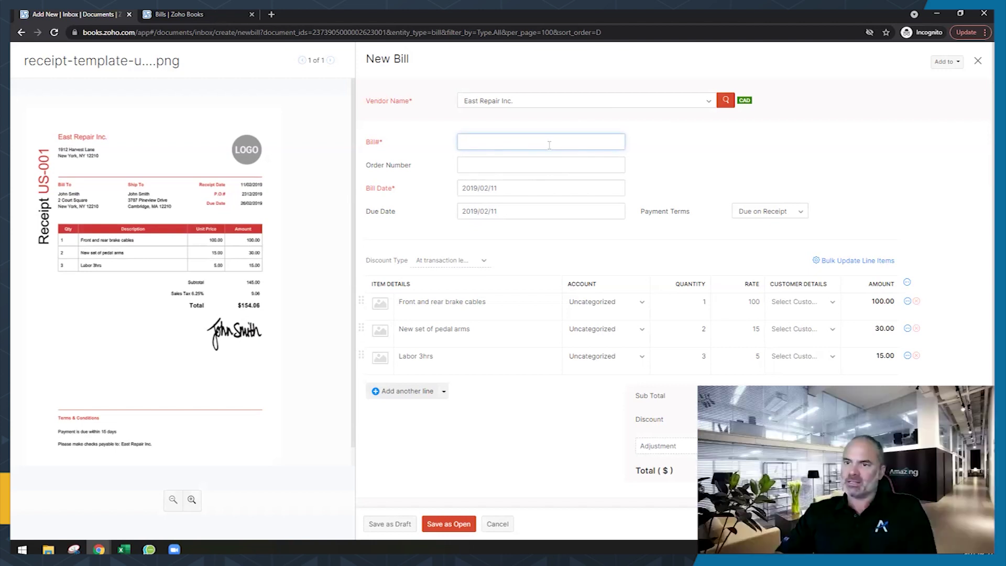
type("US-001")
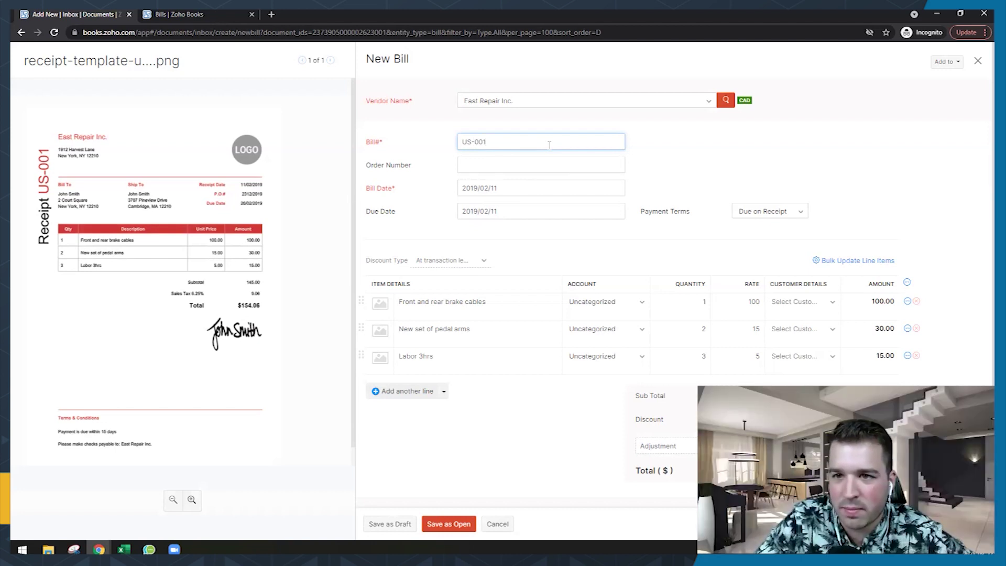
left_click(791, 307)
left_click(650, 310)
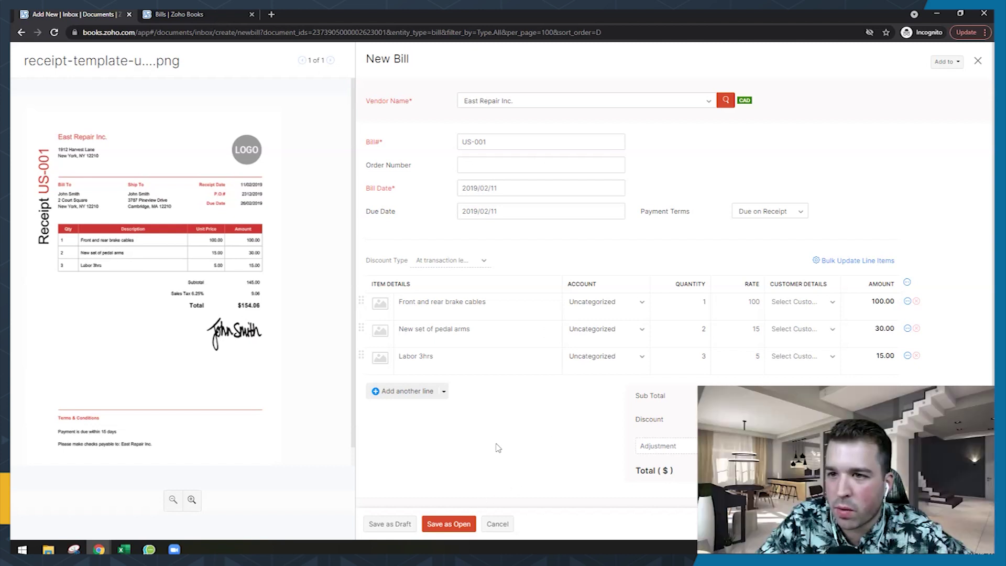
left_click(459, 524)
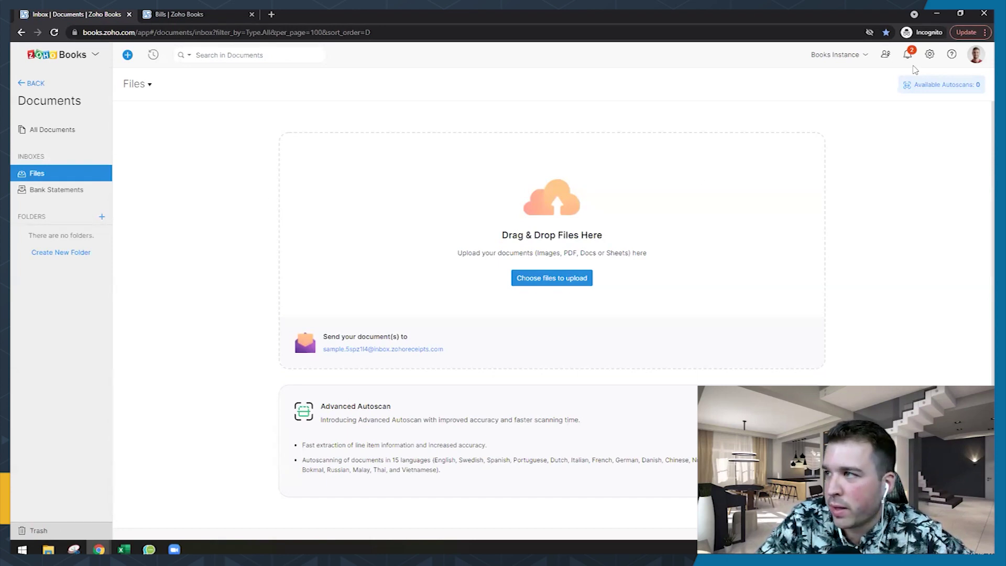
Briefly open Settings, then move from Documents to Banking to view the Credit Card Test transactions
left_click(930, 55)
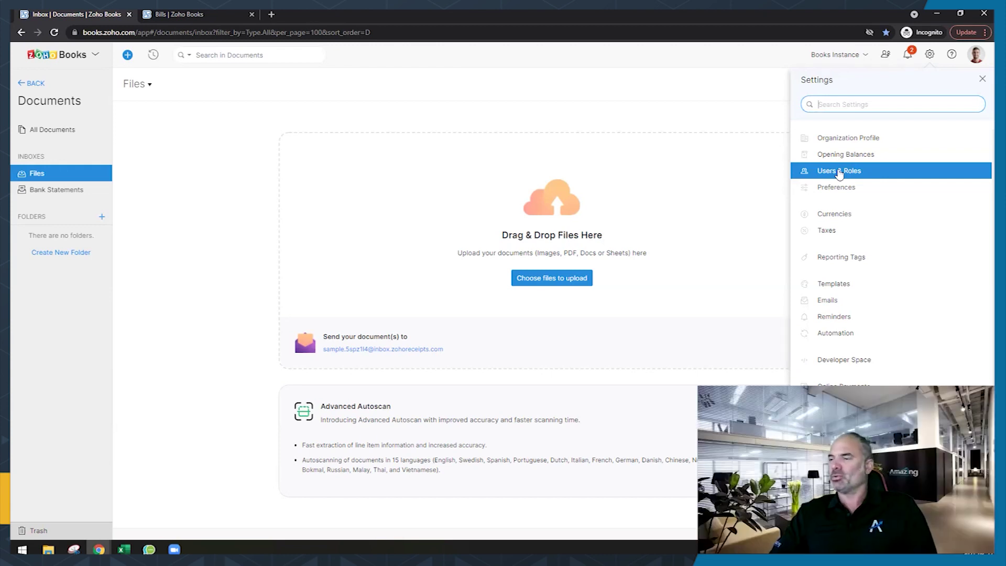
left_click(241, 257)
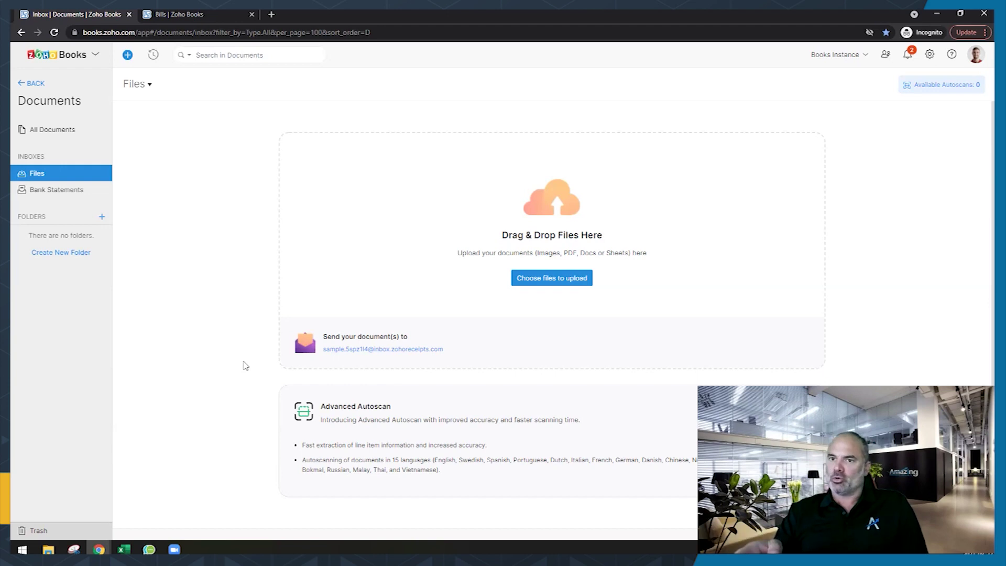
left_click(32, 83)
left_click(92, 116)
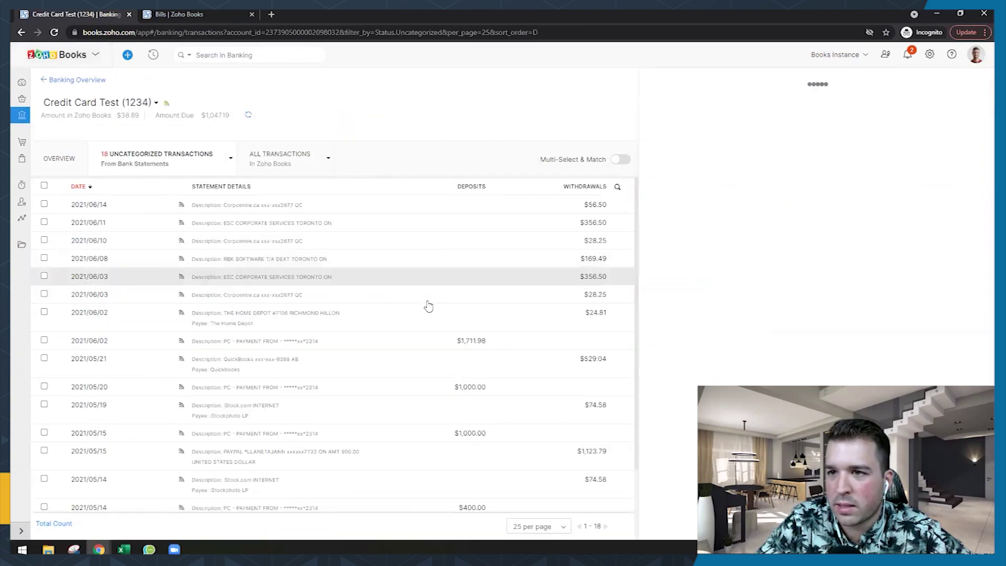
Open the $169.49 transaction for manual categorization, trying then cancelling both receipt-attach options
left_click(303, 258)
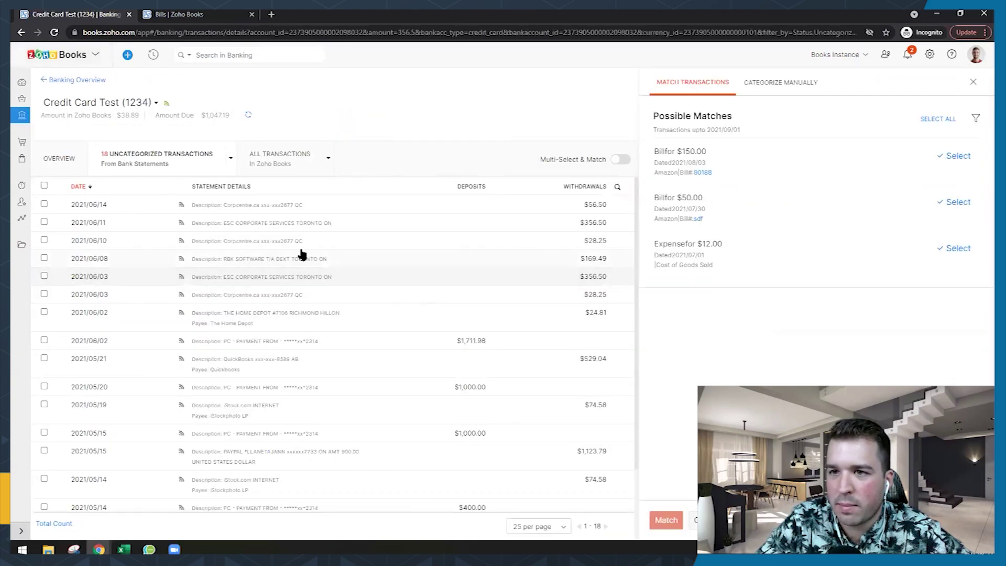
left_click(757, 88)
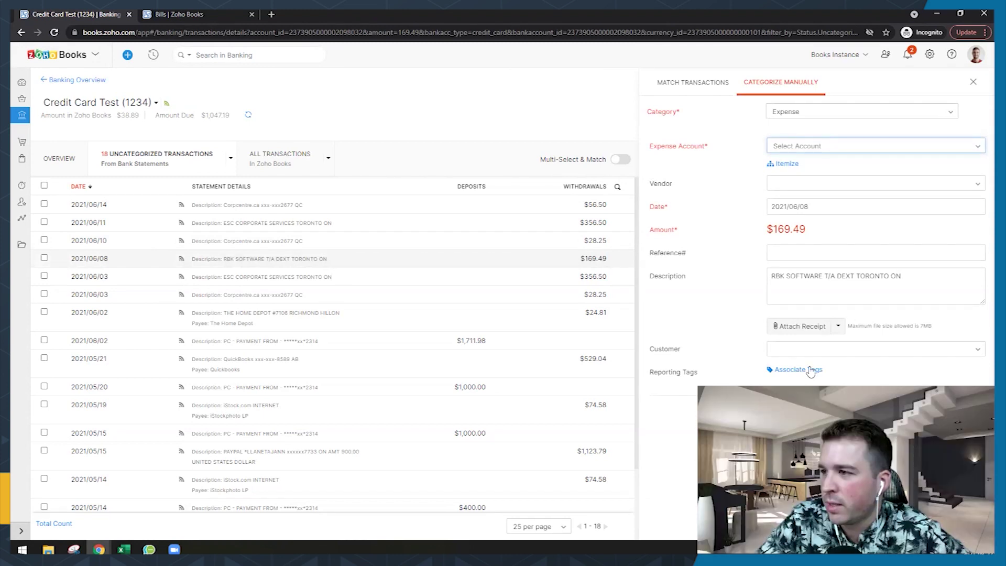
left_click(839, 326)
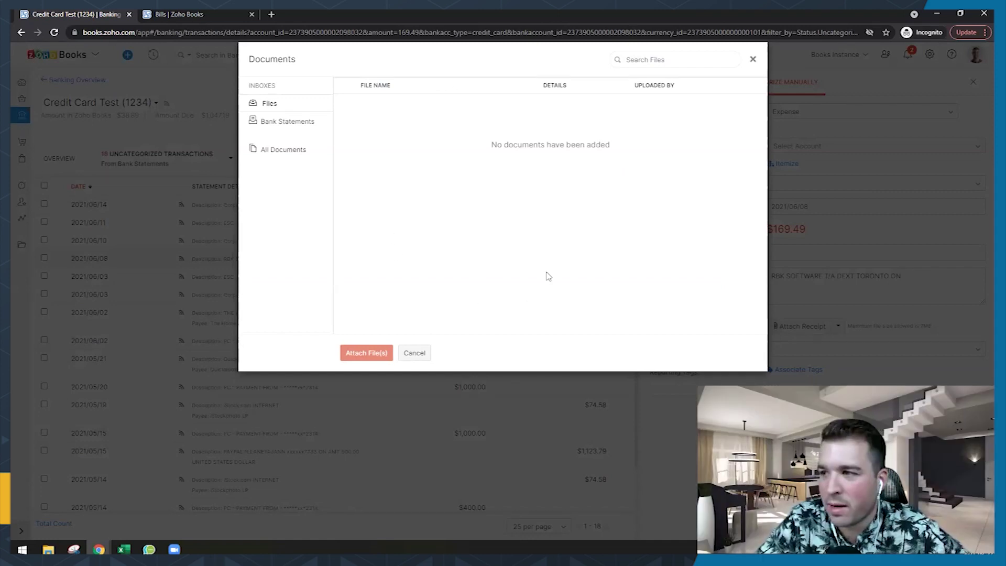
left_click(840, 333)
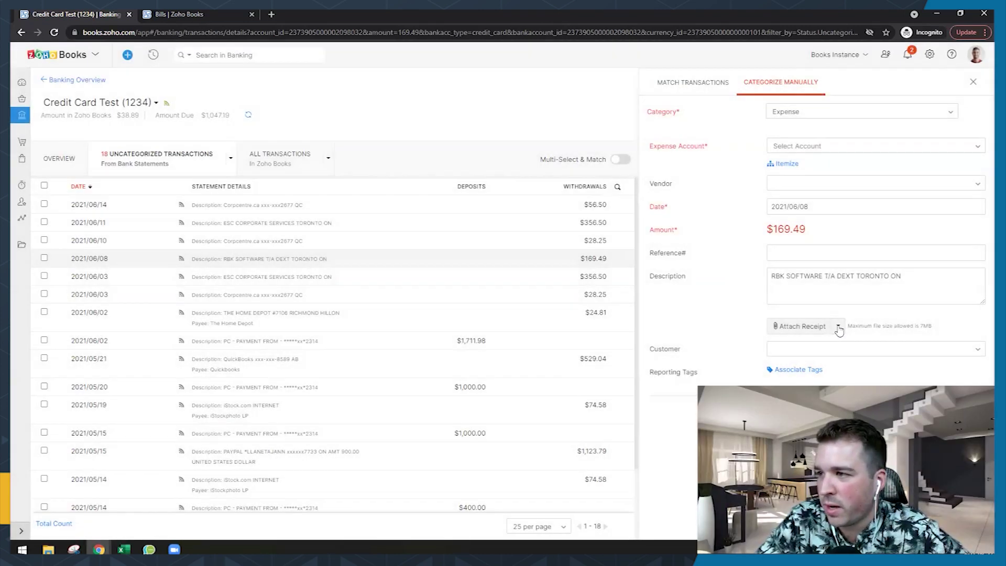
left_click(837, 327)
left_click(825, 347)
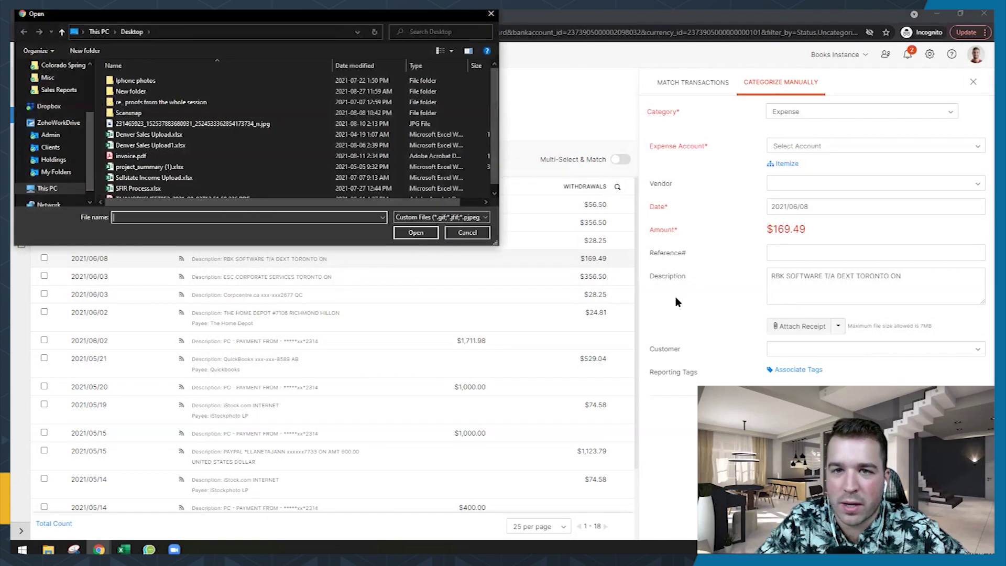
key("Escape")
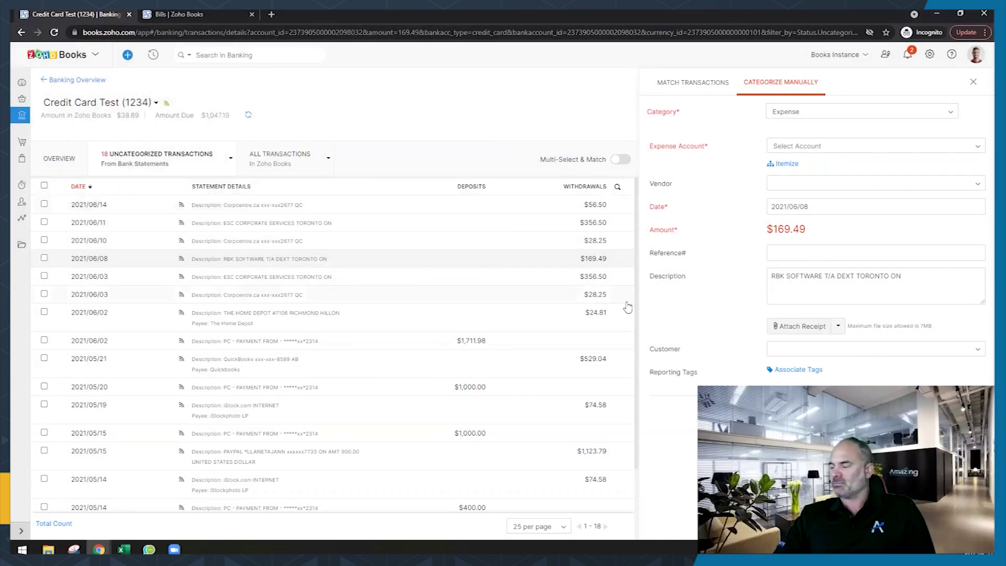
Leave Banking for the Documents section's Files inbox via the sidebar icon
left_click(21, 246)
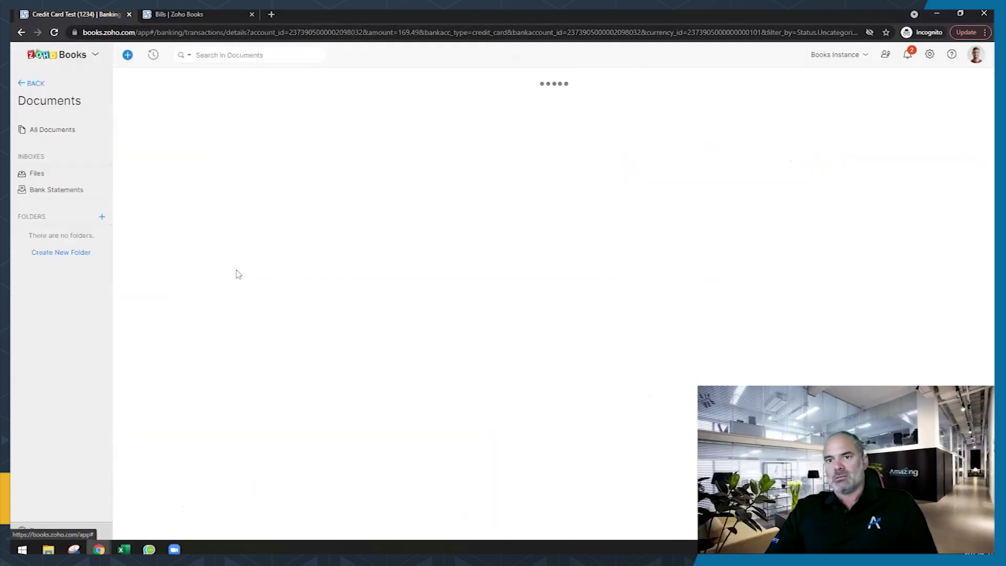